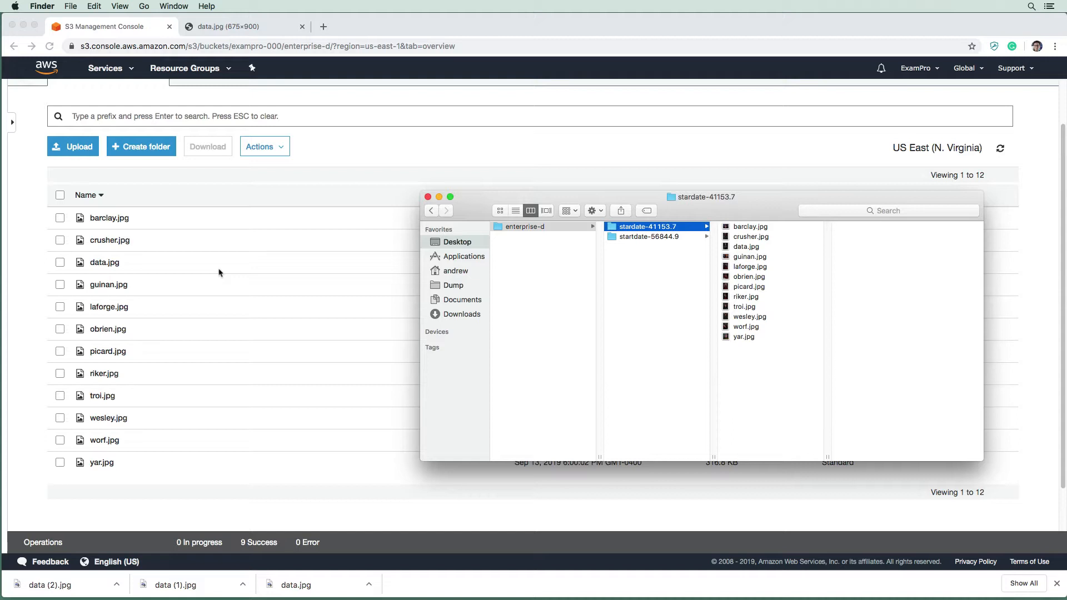
# - Preview the character images in the stardate-41153.7 folder, including data.jpg and obrien.jpg
pyautogui.click(762, 248)
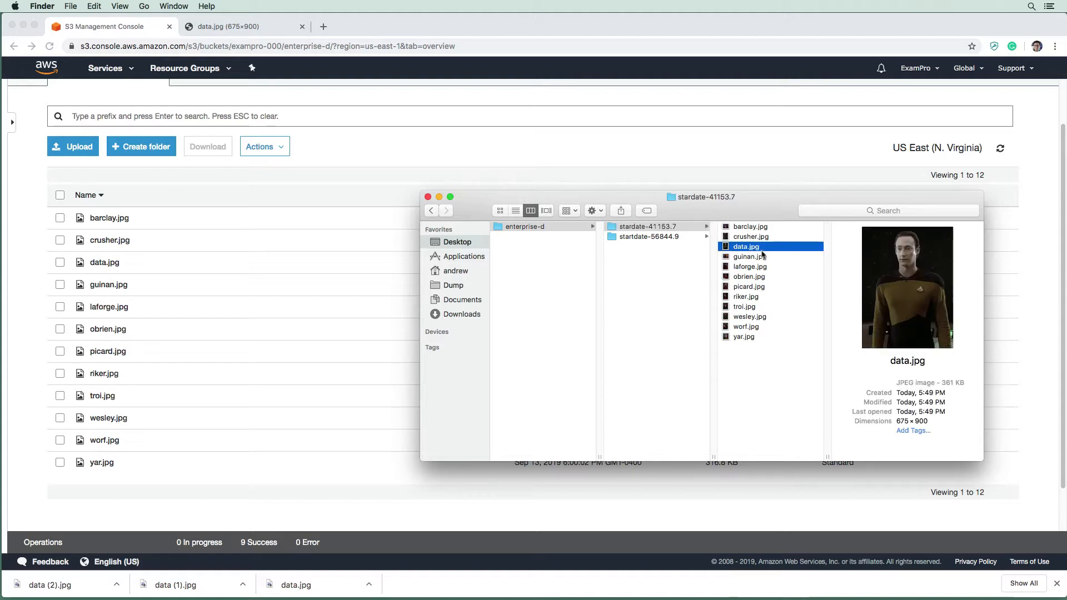
pyautogui.click(763, 254)
pyautogui.press('Down')
pyautogui.press('Down')
pyautogui.press('Down')
pyautogui.press('space')
pyautogui.press('Up')
pyautogui.press('Up')
pyautogui.press('Up')
pyautogui.press('Up')
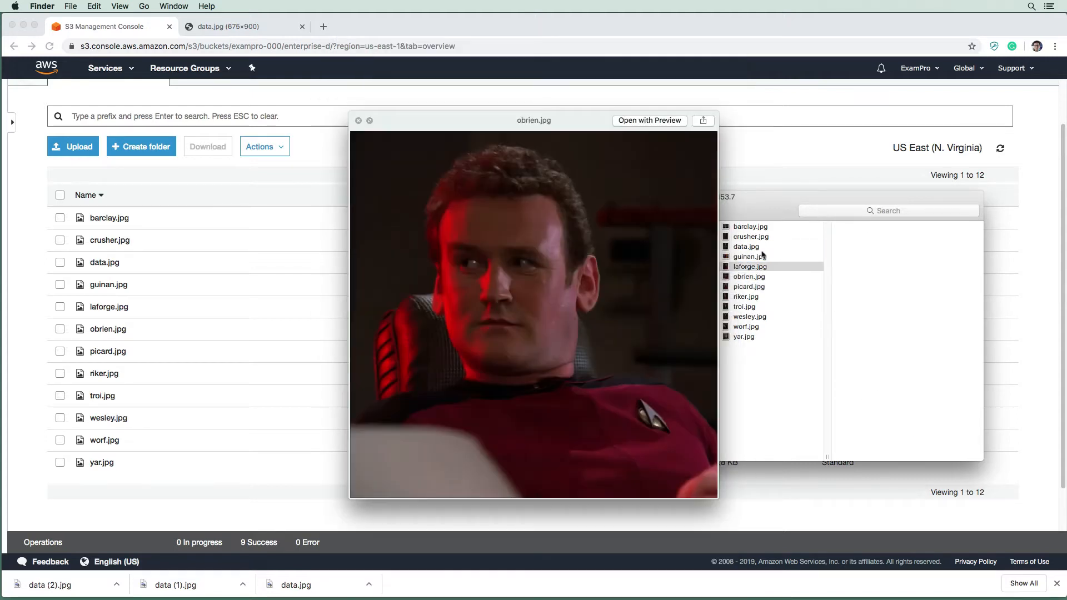
pyautogui.press('space')
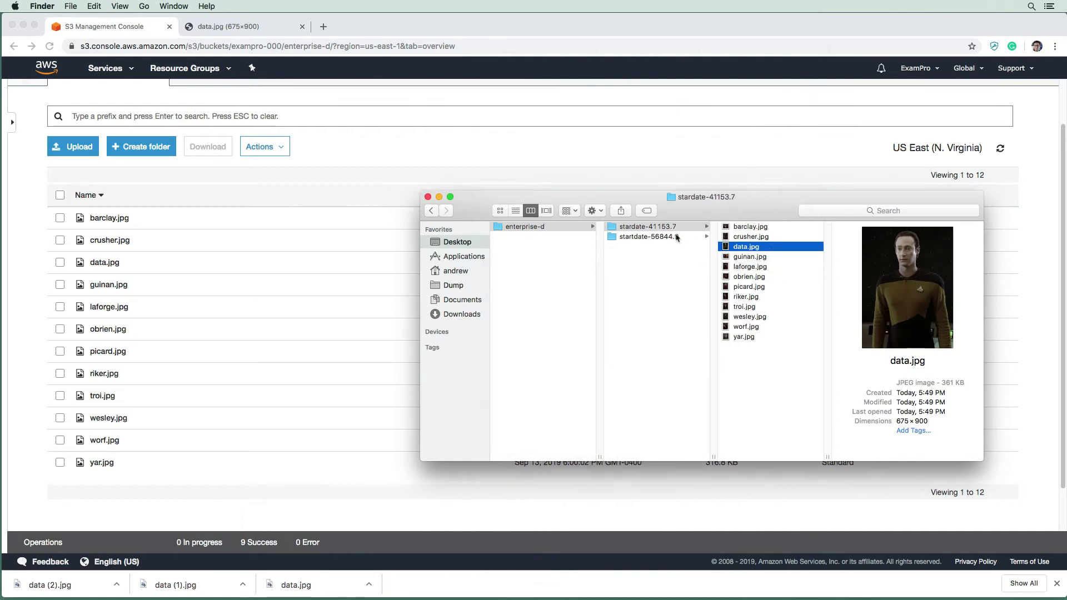
# - Browse the image previews in the startdate-56844.9 folder, from data.jpg onward
pyautogui.click(648, 237)
pyautogui.click(746, 237)
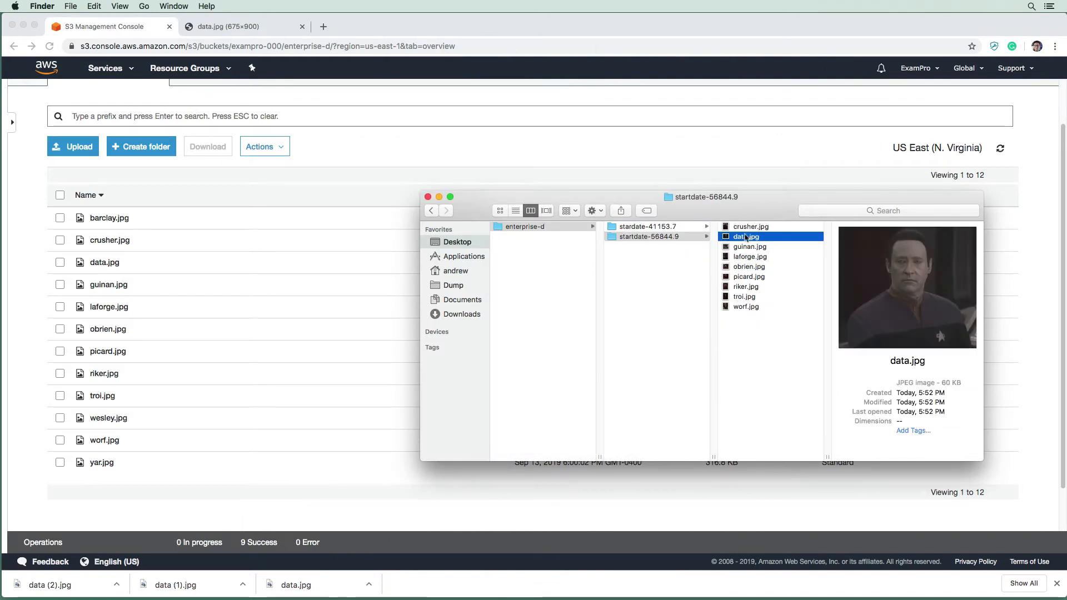
pyautogui.press('Down')
pyautogui.press('Down')
pyautogui.press('Down')
pyautogui.press('Down')
pyautogui.press('Down')
pyautogui.press('Down')
pyautogui.press('Up')
pyautogui.press('Up')
pyautogui.press('Up')
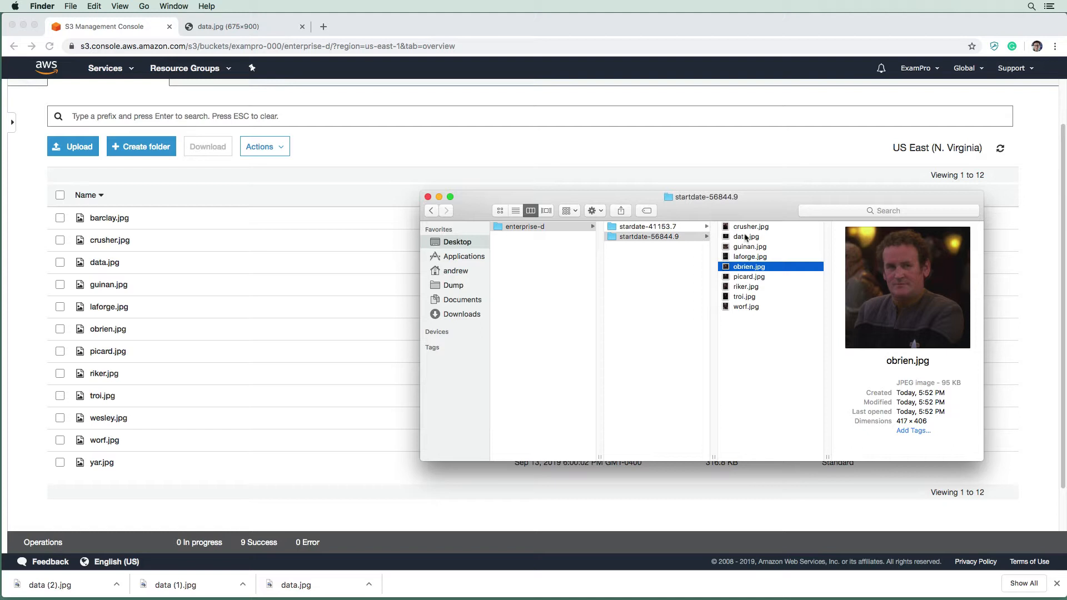
# - Switch to the S3 console in Chrome and enable versioning in the properties of the exampro-000 bucket
pyautogui.click(576, 179)
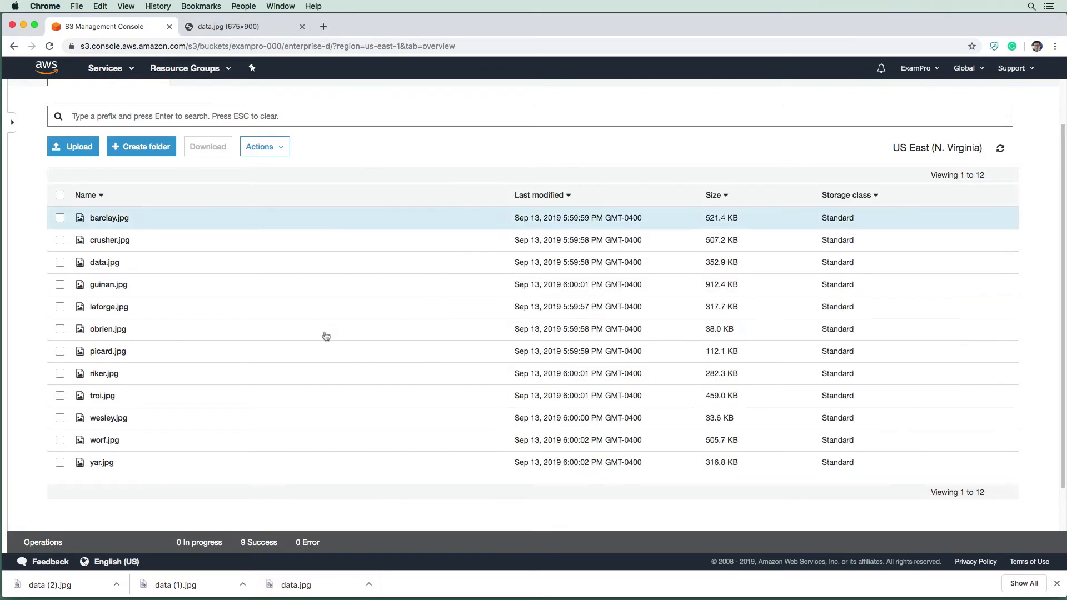
pyautogui.scroll(2, 267, 184)
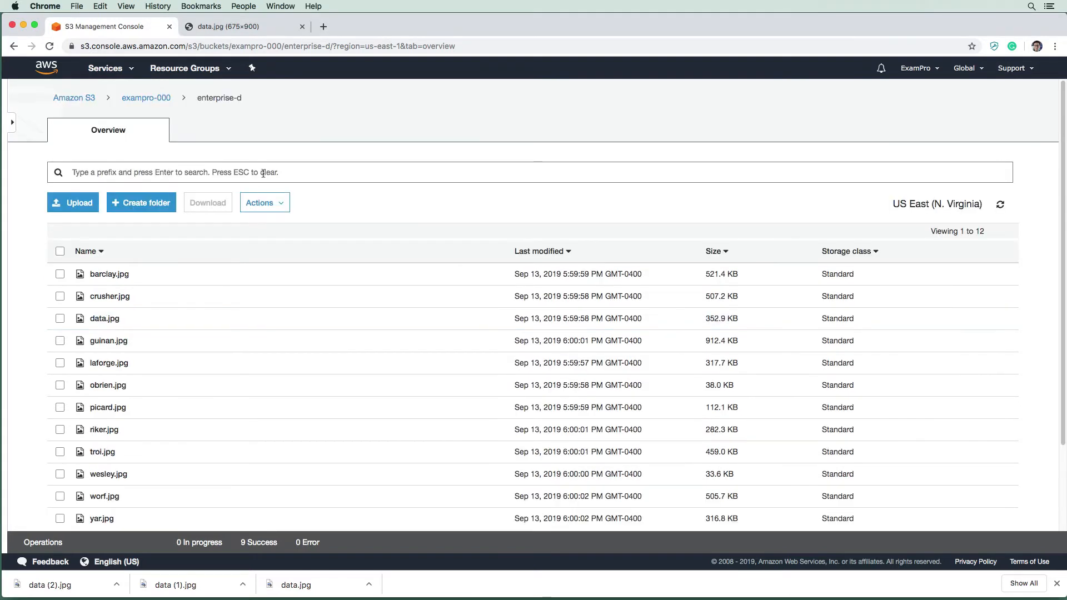
pyautogui.click(157, 98)
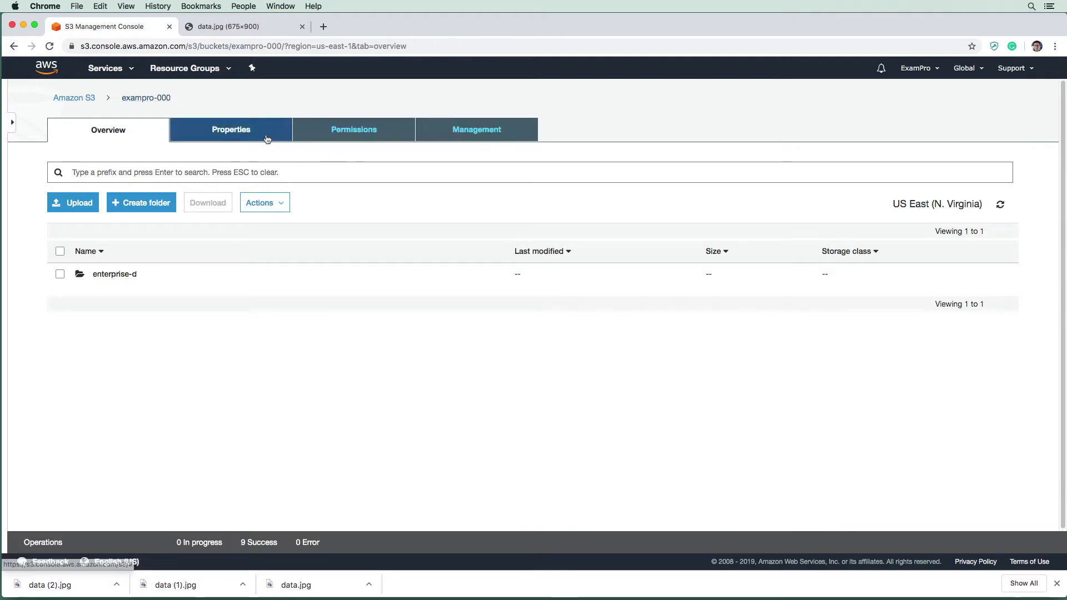
pyautogui.click(231, 130)
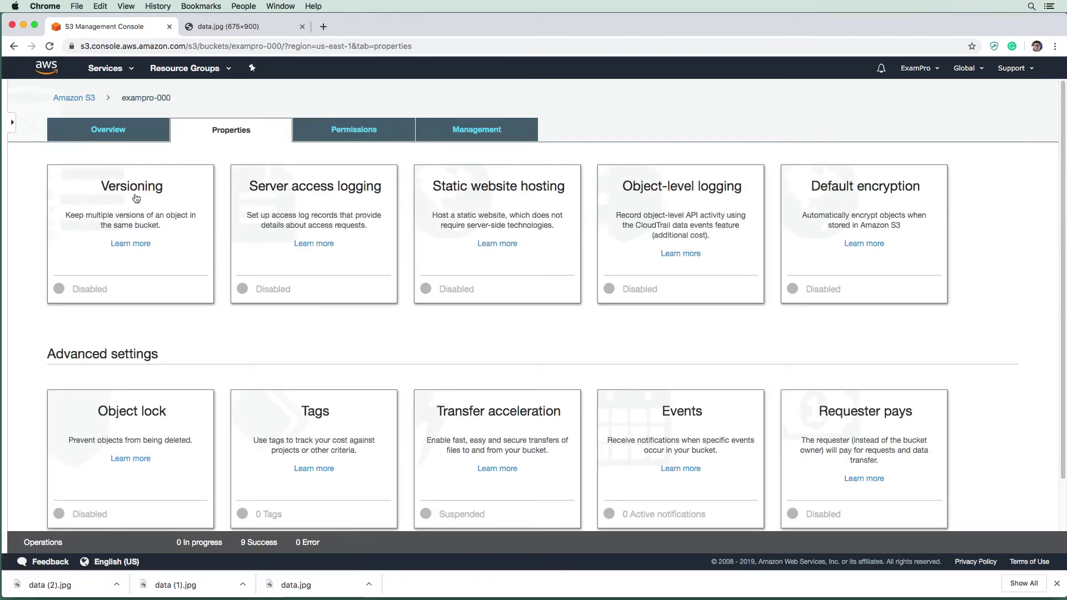
pyautogui.click(214, 284)
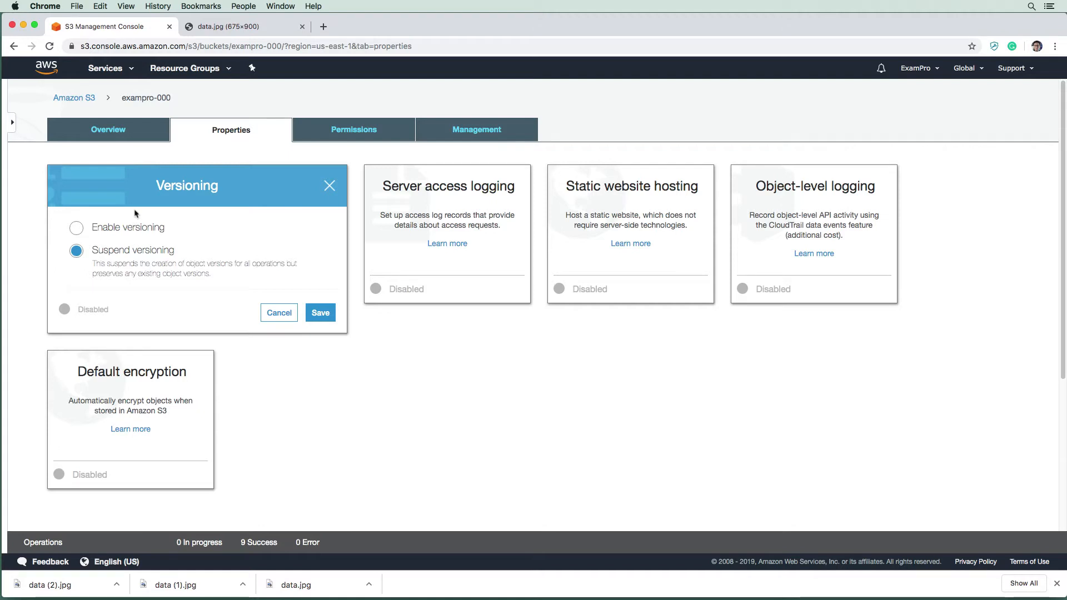
pyautogui.click(78, 230)
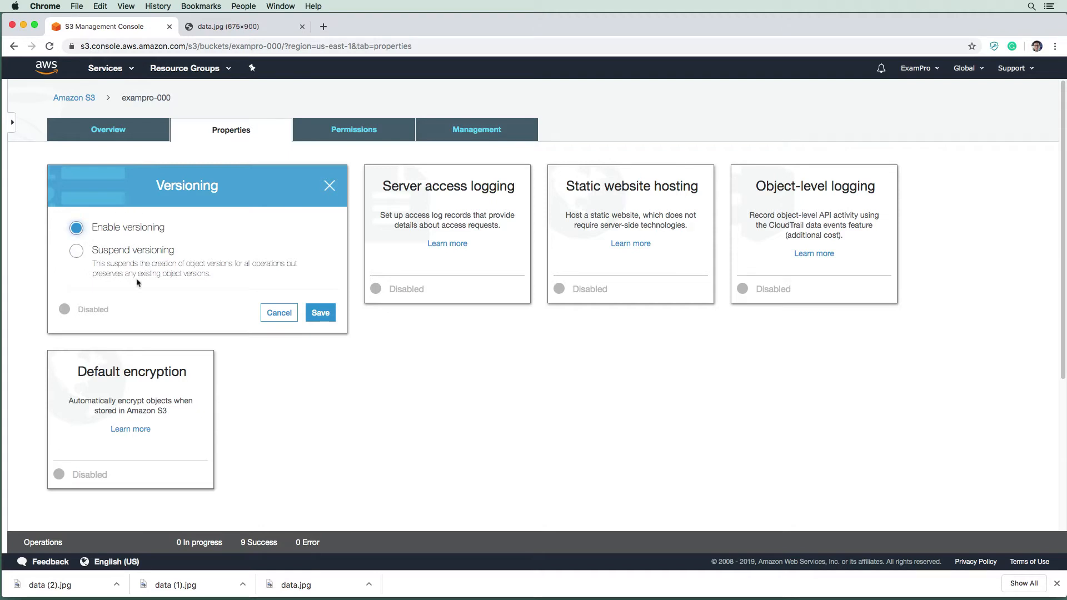
pyautogui.click(321, 313)
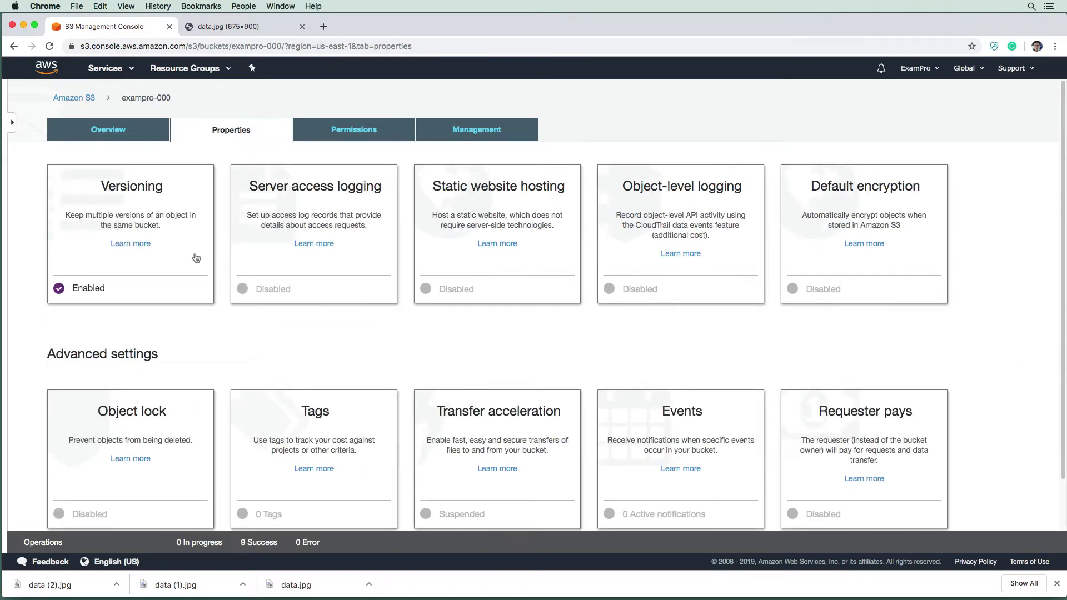
# - Return to the exampro-000 bucket's overview and turn its version display on and back off
pyautogui.click(146, 133)
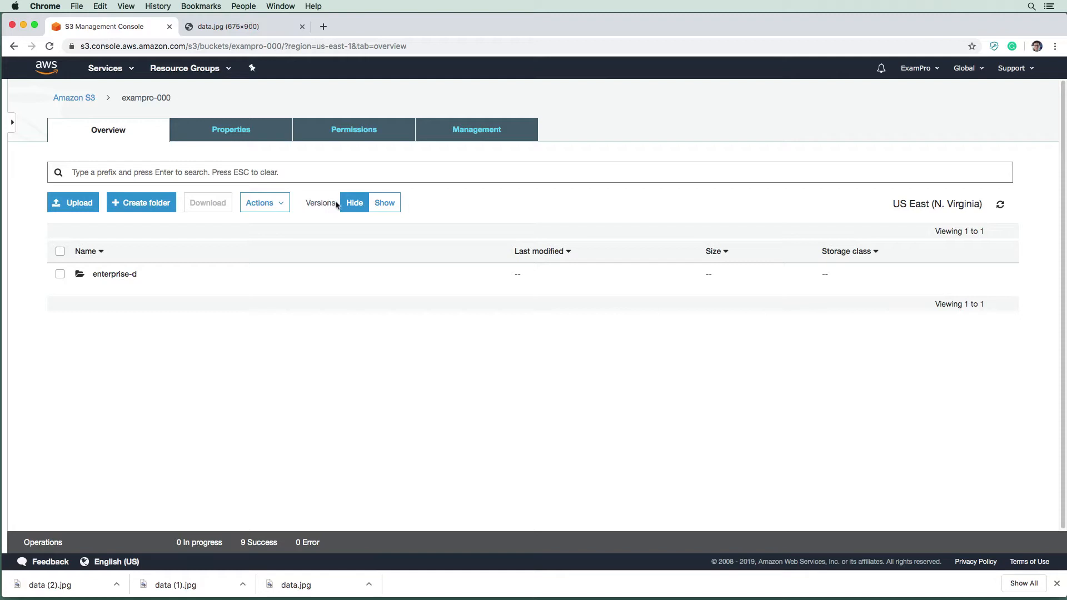
pyautogui.click(372, 205)
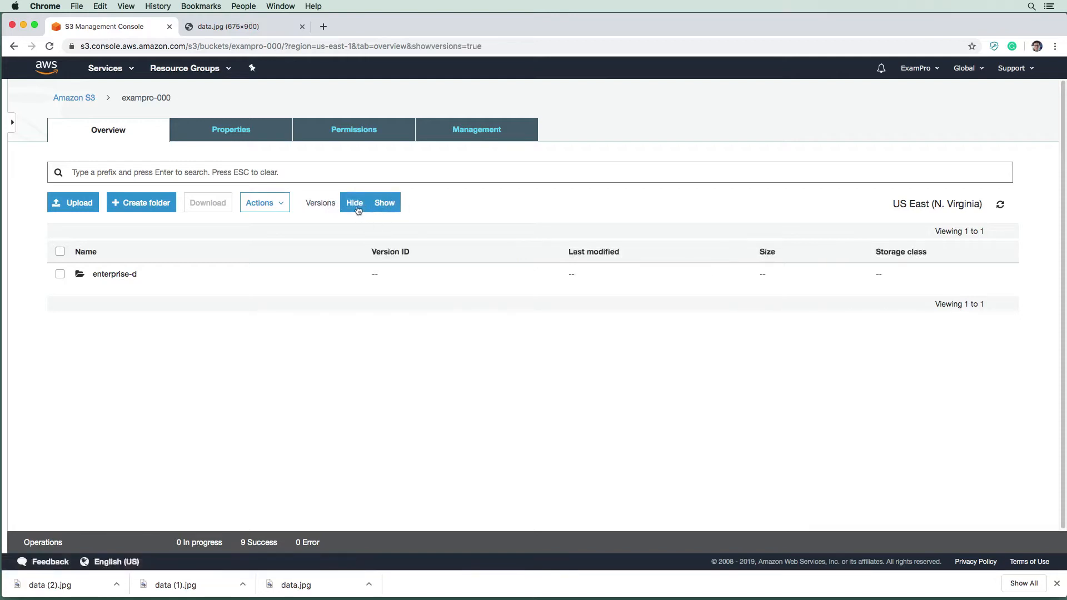
pyautogui.click(356, 205)
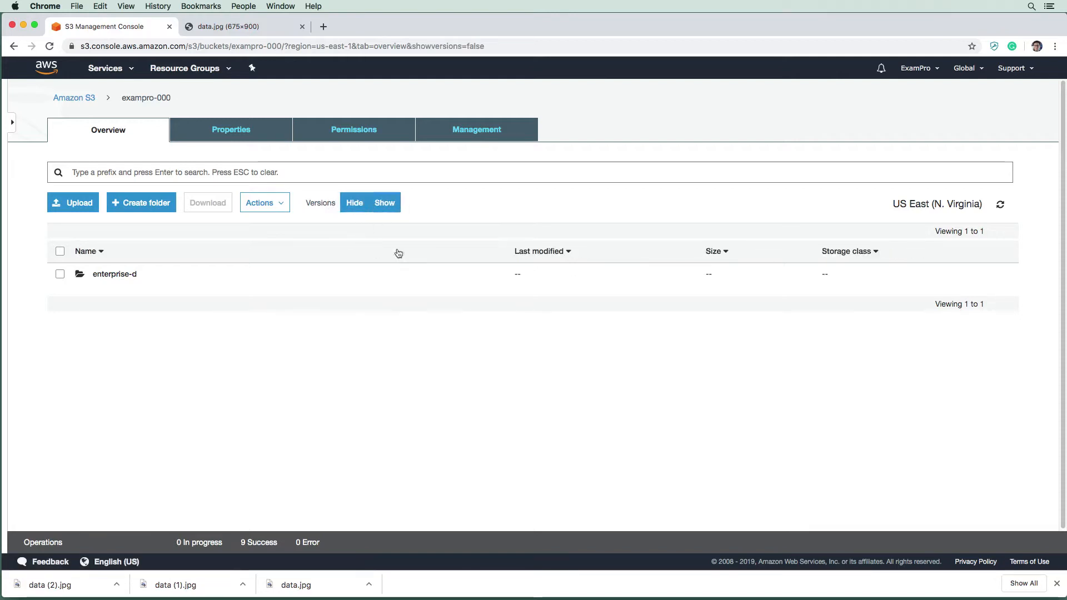
# - Open the enterprise-d folder, examine the version IDs of its images, and hide the versions again
pyautogui.click(122, 274)
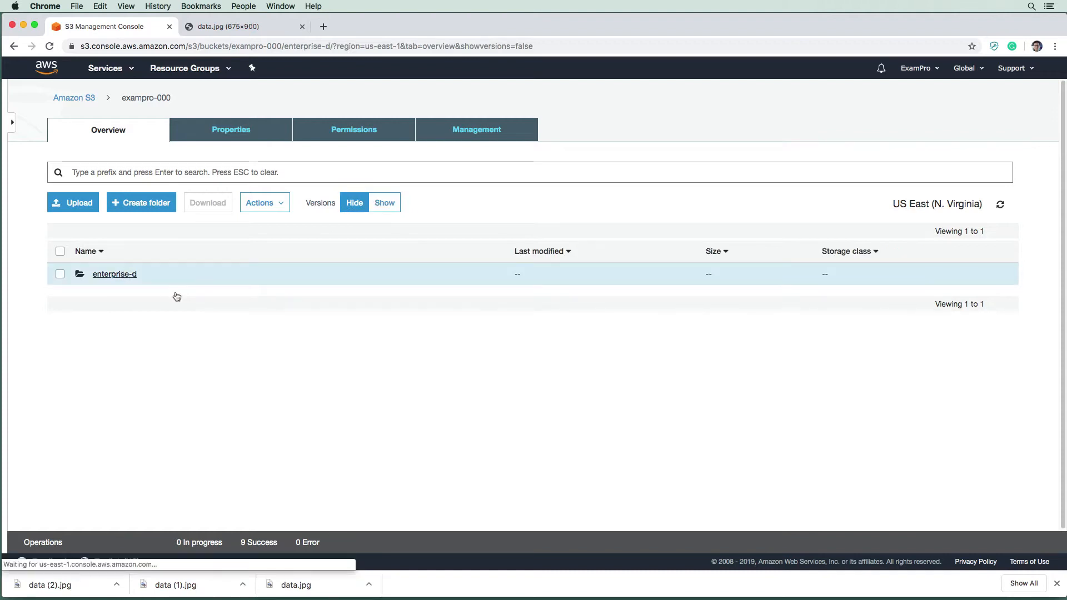
pyautogui.click(383, 204)
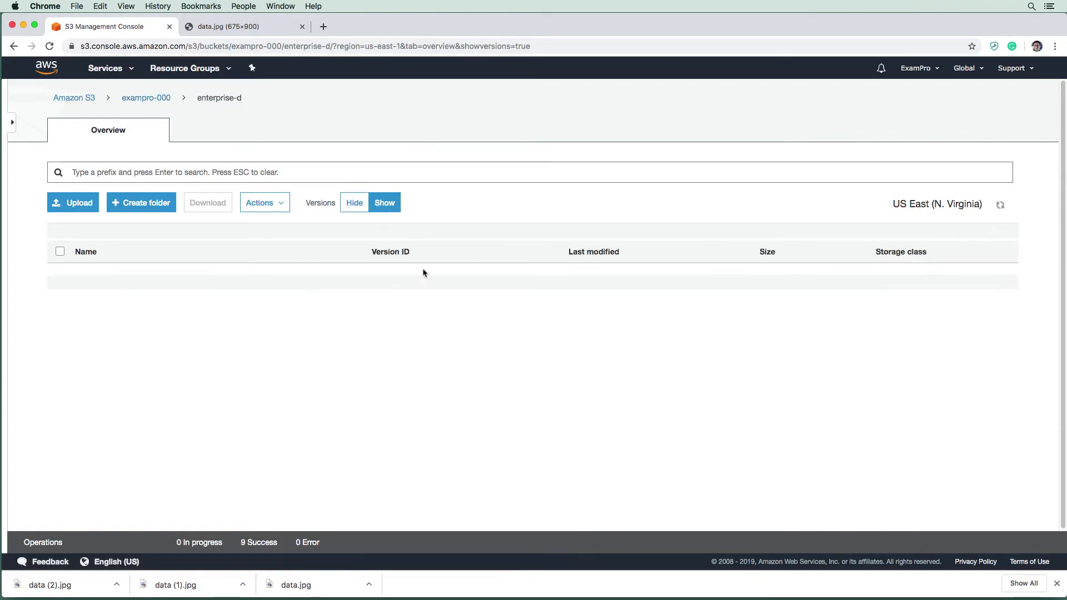
pyautogui.scroll(-5, 358, 361)
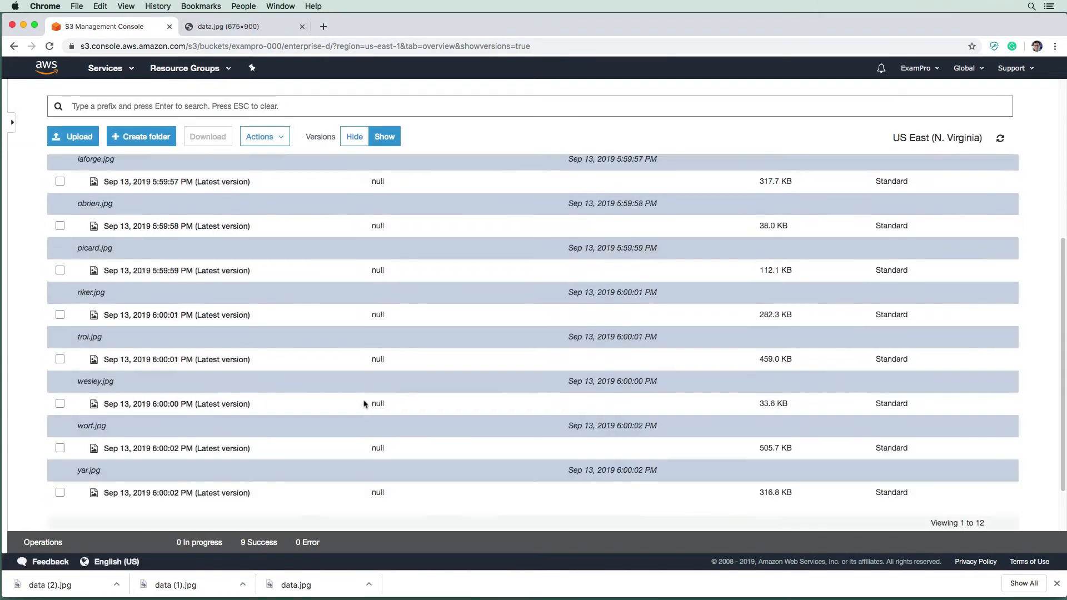
pyautogui.scroll(5, 367, 389)
pyautogui.scroll(-5, 389, 361)
pyautogui.scroll(5, 410, 386)
pyautogui.click(354, 202)
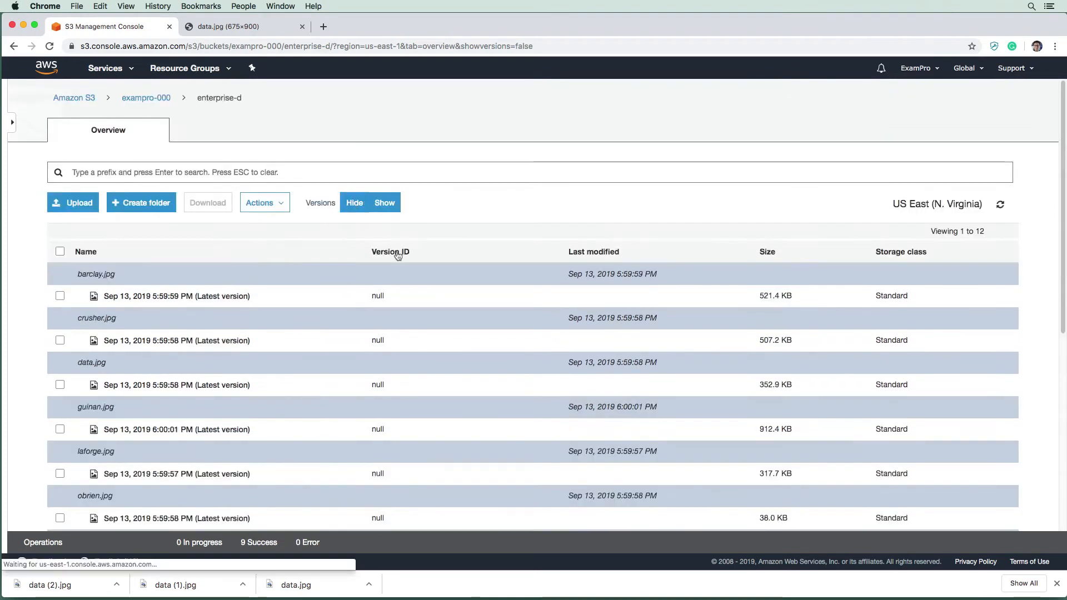
# - Switch to Finder and upload all nine images from startdate-56844.9 into the bucket's enterprise-d folder
pyautogui.press('super+Tab')
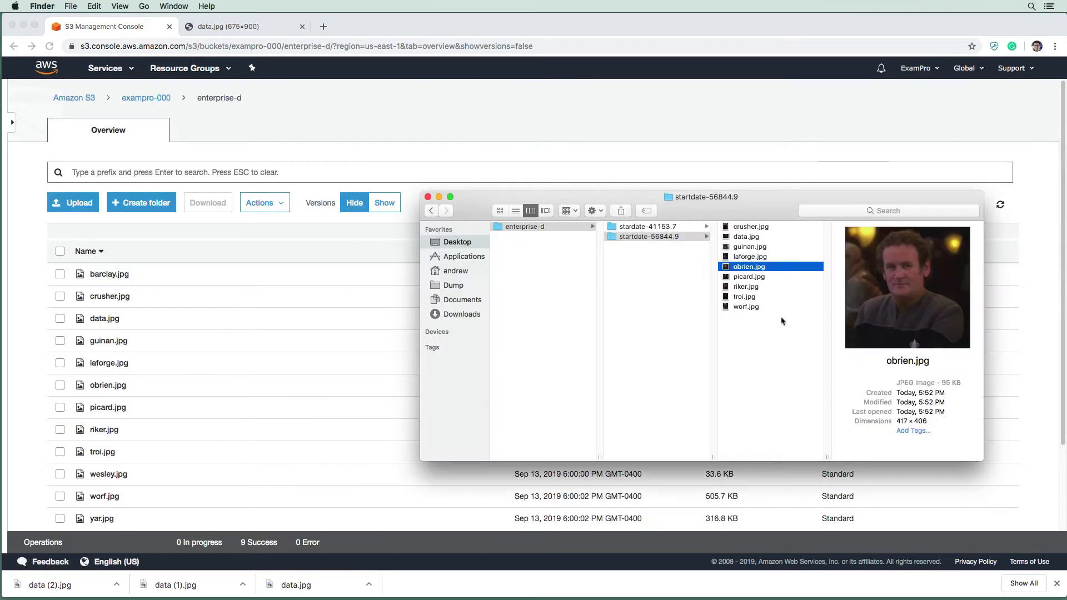
pyautogui.moveTo(774, 328); pyautogui.dragTo(762, 228)
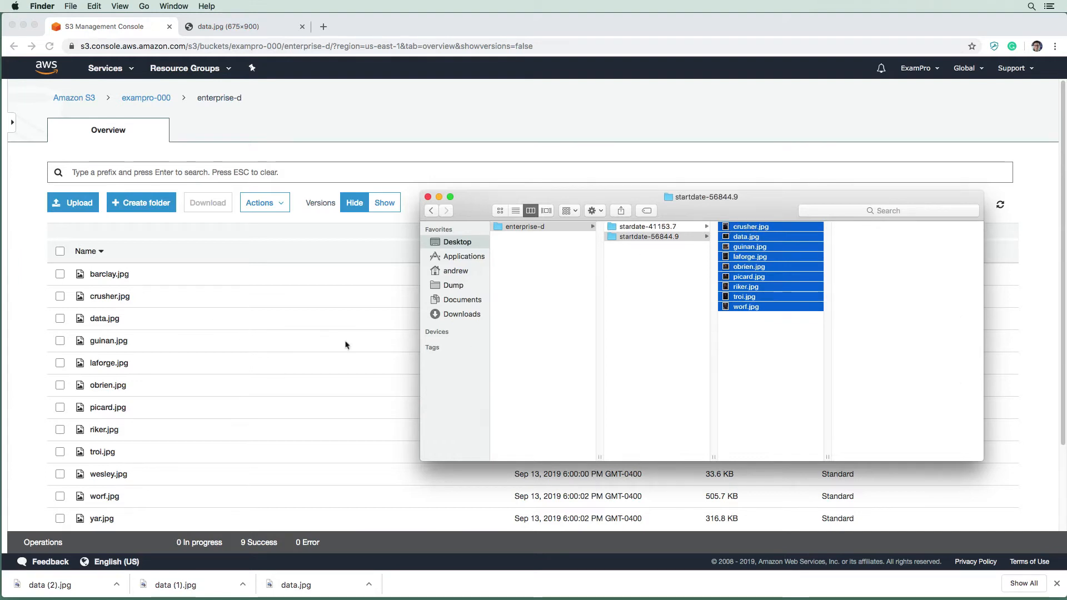
pyautogui.moveTo(345, 345); pyautogui.dragTo(308, 342)
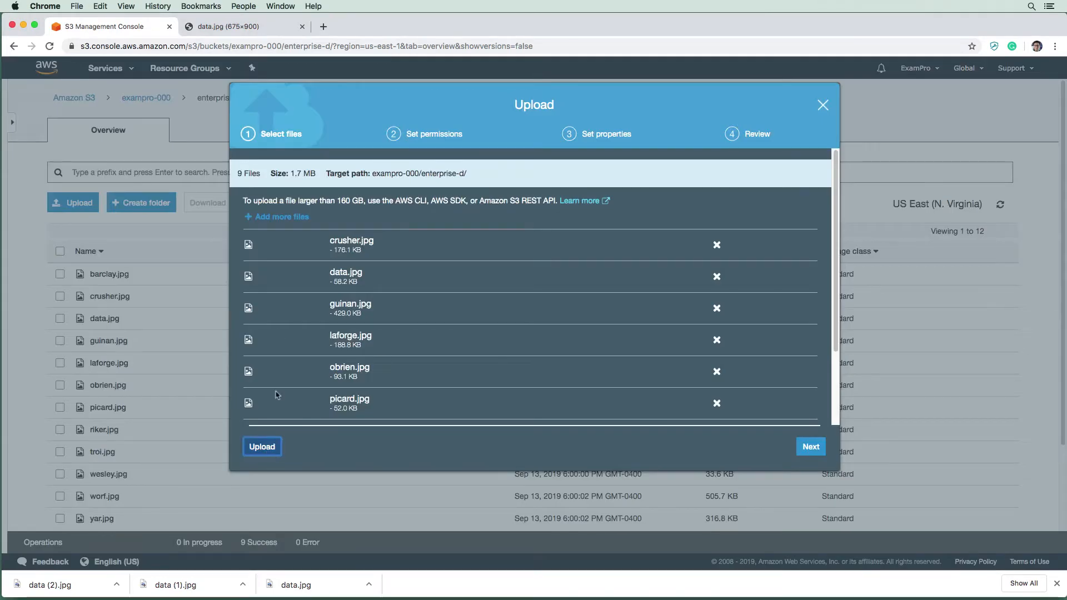
pyautogui.press('Return')
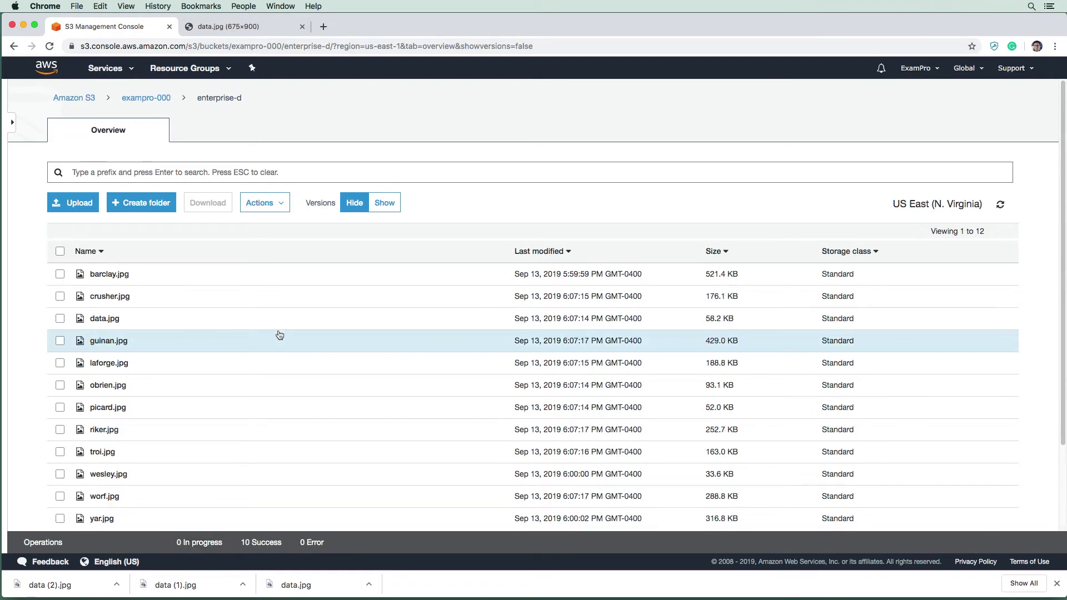
# - Show the versions in enterprise-d, compare the latest and previous version entries of each image, and hide the versions again
pyautogui.click(382, 203)
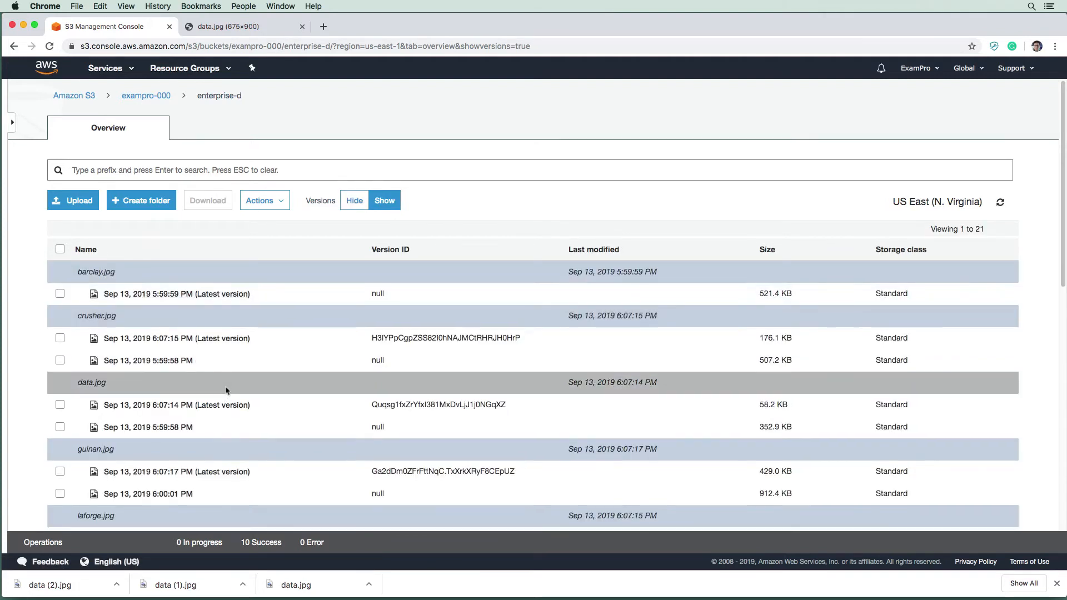
pyautogui.scroll(-1, 226, 388)
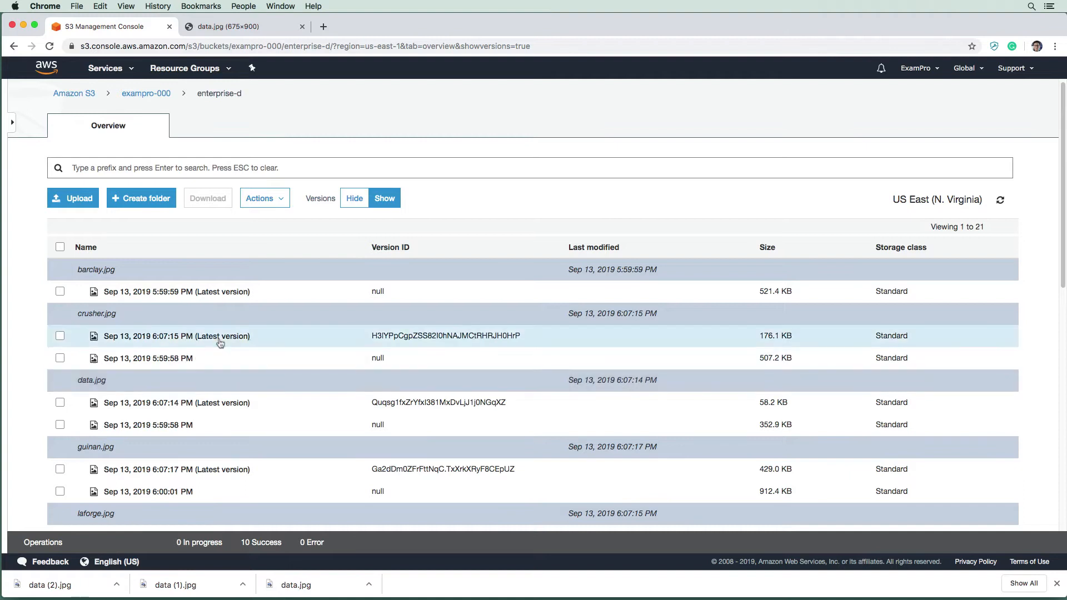
pyautogui.scroll(-5, 221, 343)
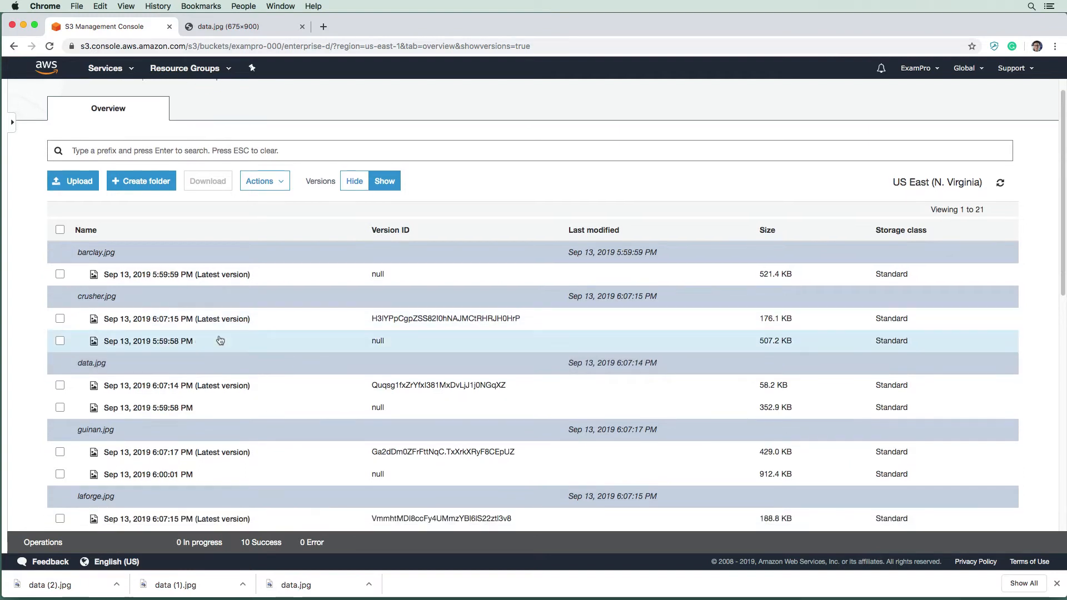
pyautogui.scroll(5, 220, 343)
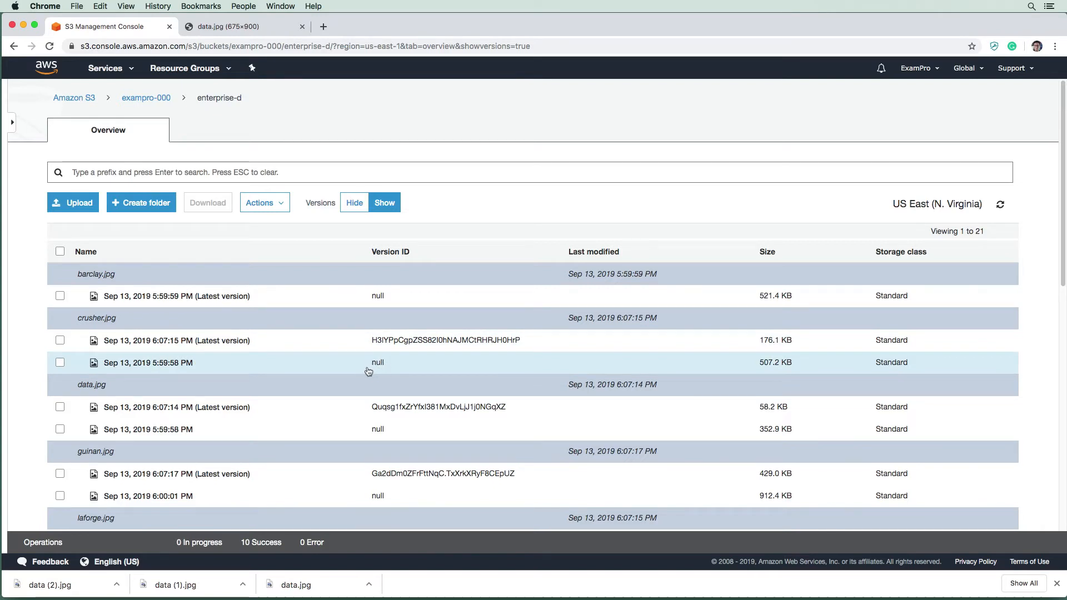
pyautogui.scroll(-10, 317, 417)
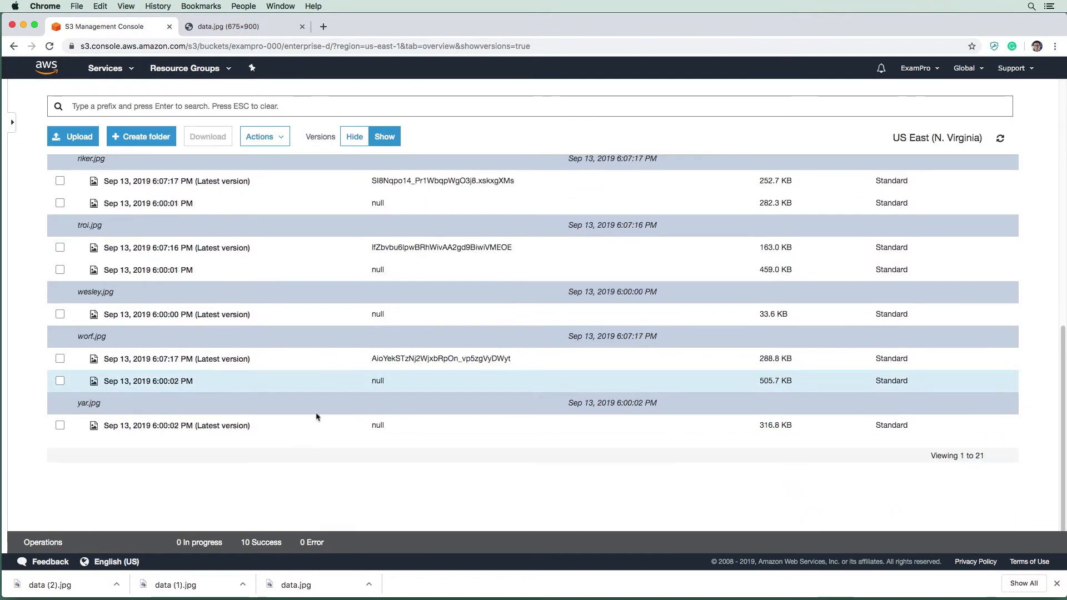
pyautogui.scroll(10, 300, 441)
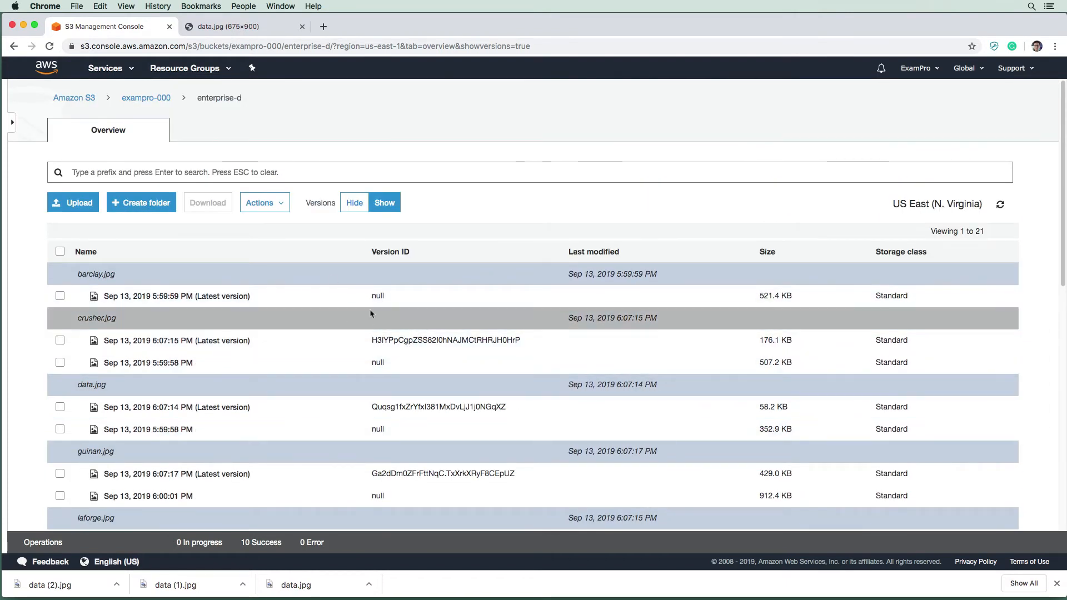
pyautogui.click(354, 204)
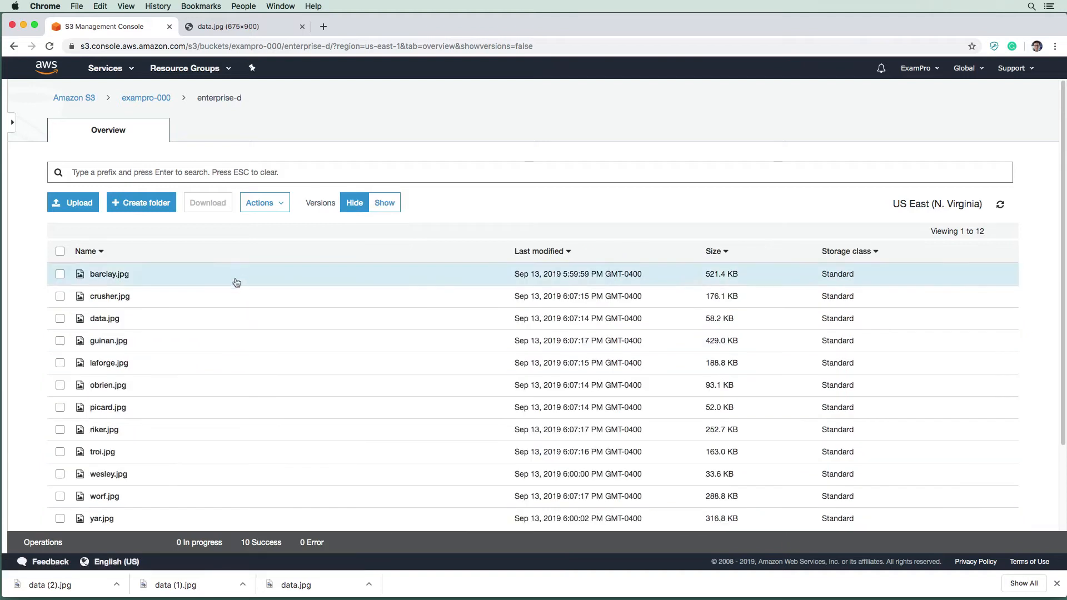
# - Open the details of data.jpg in enterprise-d and view its latest image in a separate browser tab, closing that tab when done
pyautogui.click(102, 319)
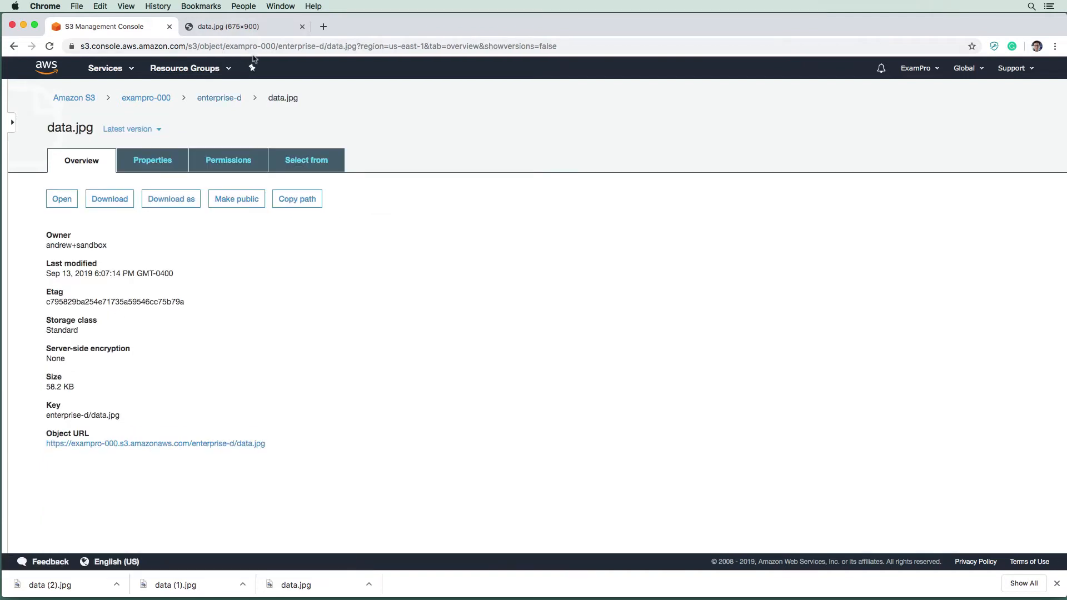
pyautogui.click(302, 27)
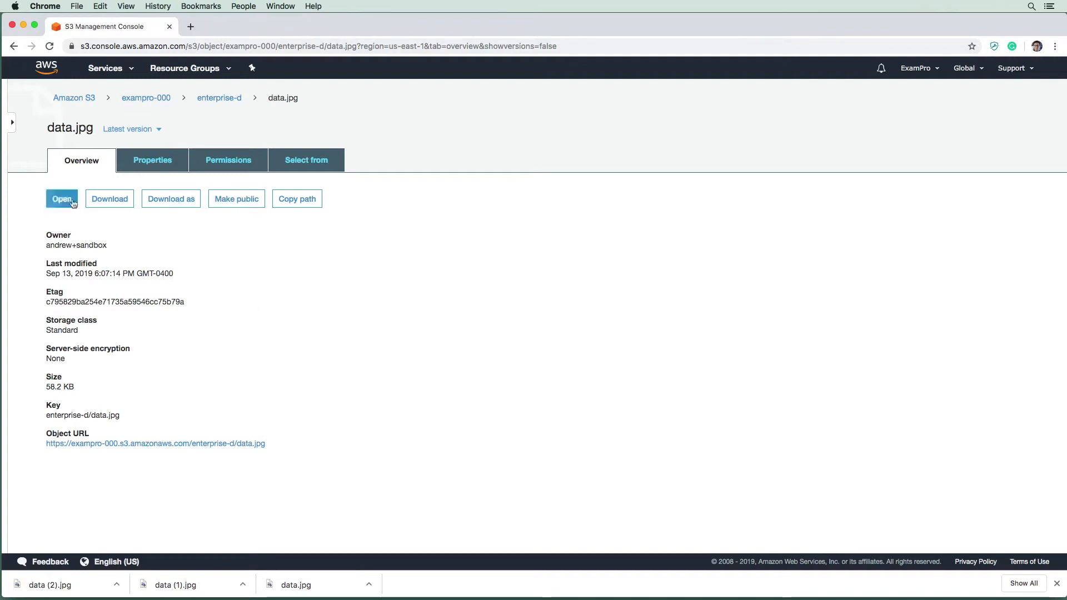
pyautogui.click(72, 203)
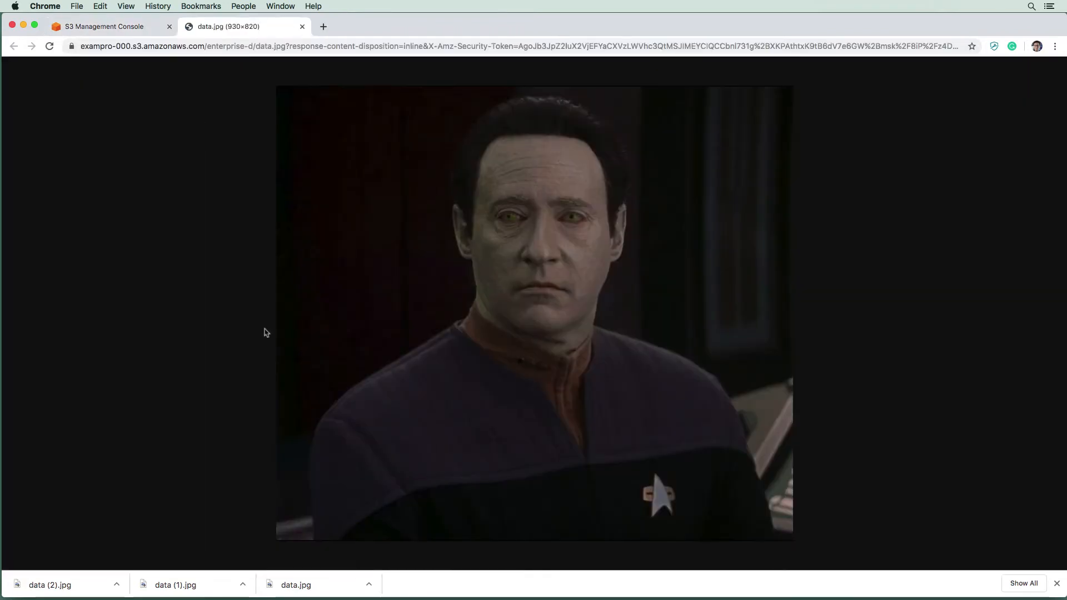
pyautogui.click(302, 26)
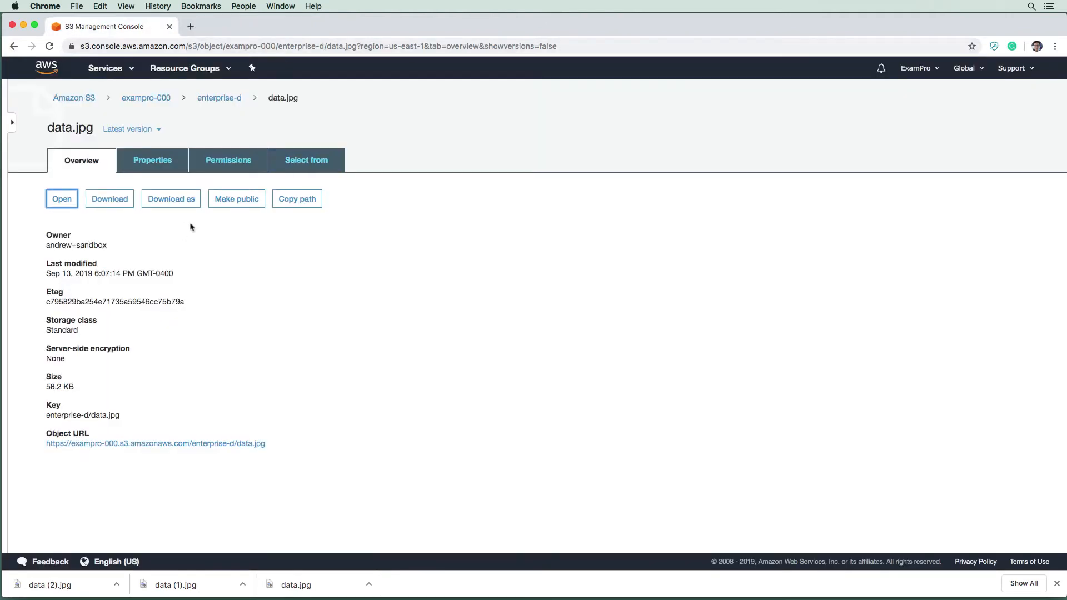
# - Select the Sep 13, 2019 5:59:58 PM version of data.jpg and view its image in a separate browser tab, closing that tab when done
pyautogui.click(145, 131)
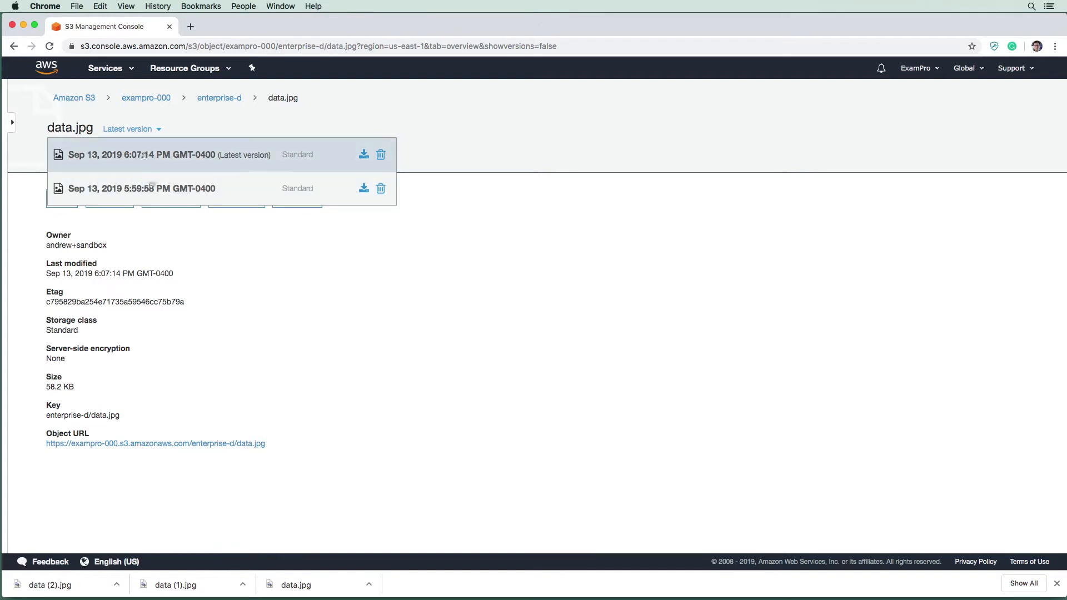
pyautogui.click(146, 188)
pyautogui.click(62, 199)
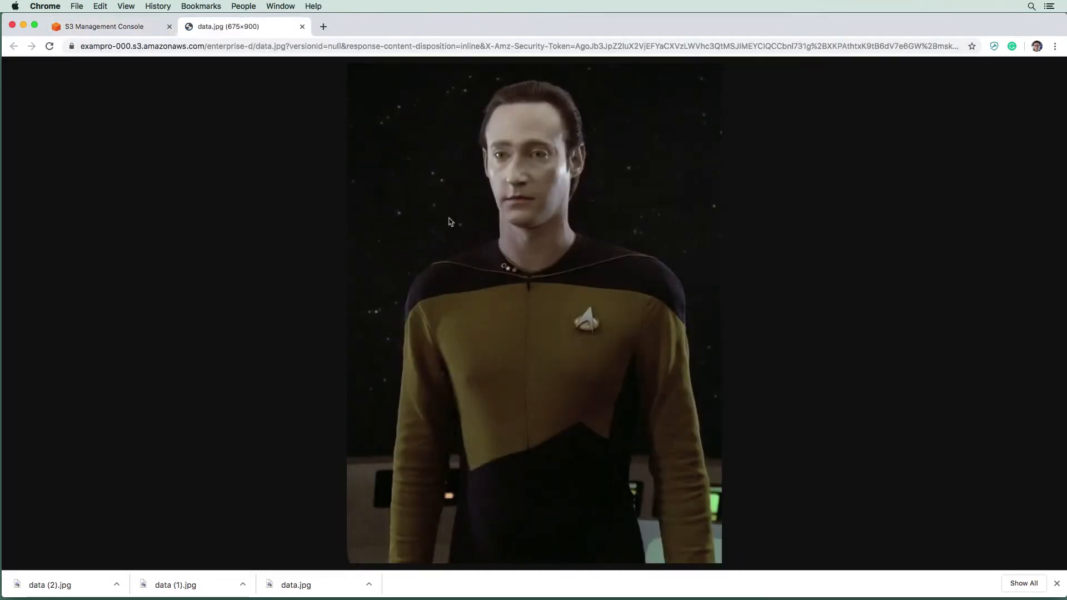
pyautogui.click(302, 26)
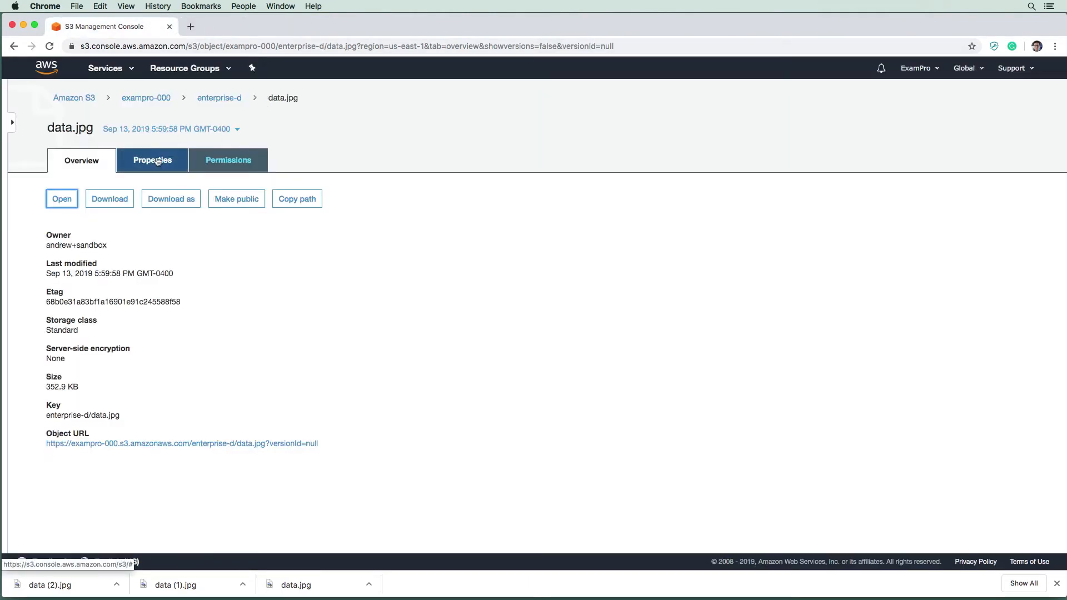
# - Switch data.jpg to its latest version, open its object URL in a new browser tab, and return to the S3 console
pyautogui.click(195, 130)
pyautogui.click(196, 153)
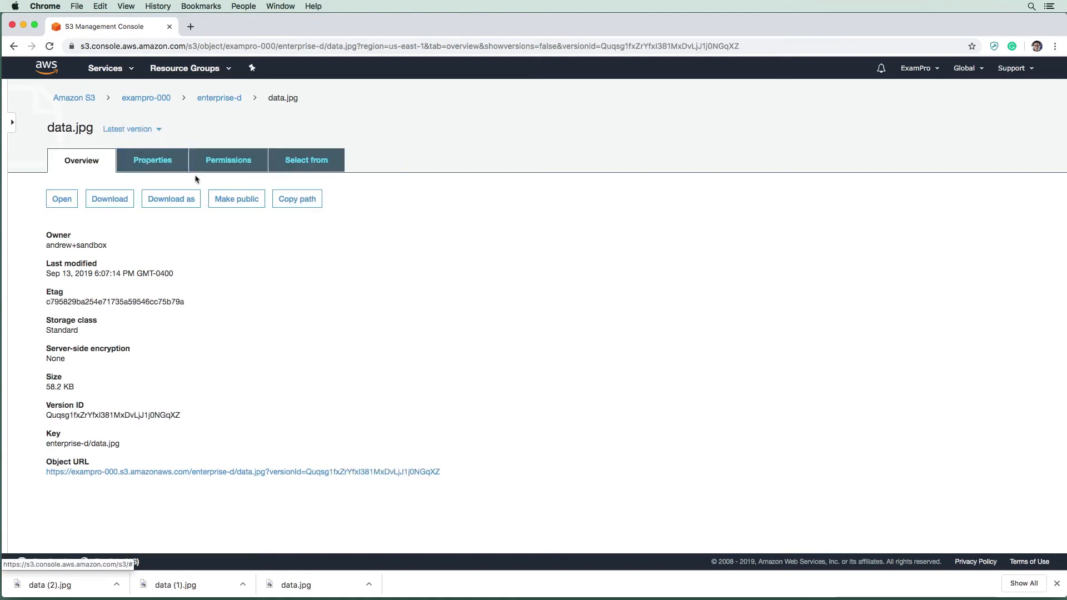
pyautogui.rightClick(212, 484)
pyautogui.click(229, 481)
pyautogui.click(253, 27)
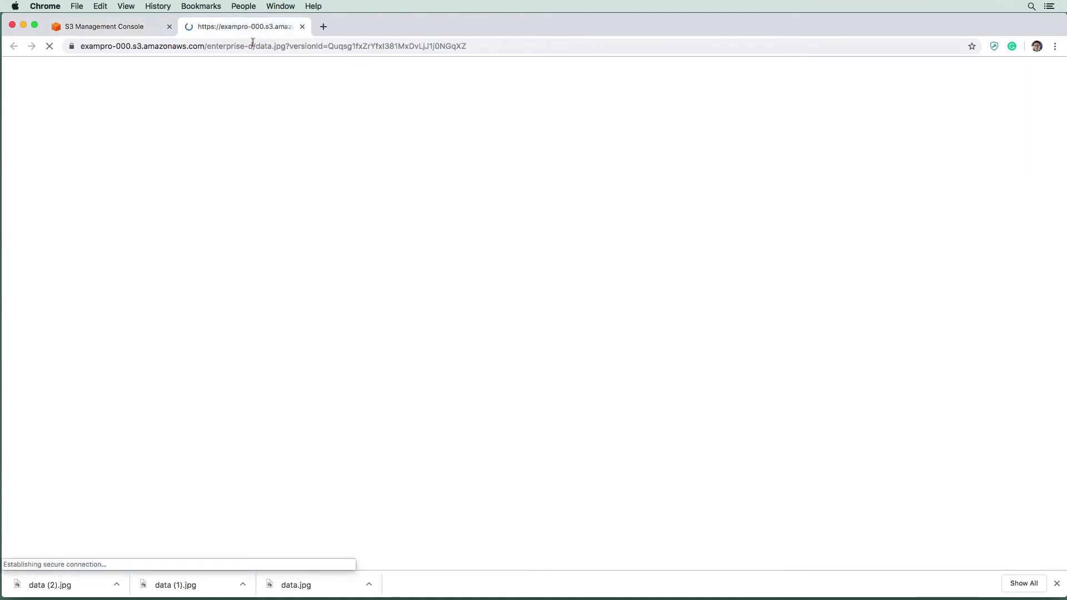
pyautogui.click(135, 27)
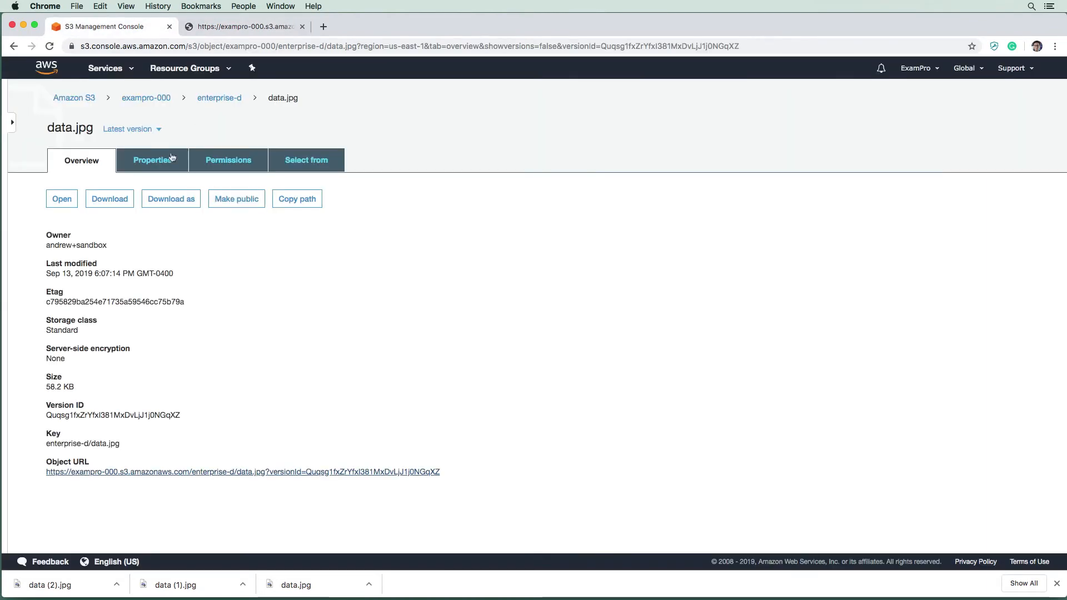
# - Select the 5:59:58 PM version of data.jpg, view its object URL in a new browser tab, and close that tab
pyautogui.click(157, 129)
pyautogui.click(156, 186)
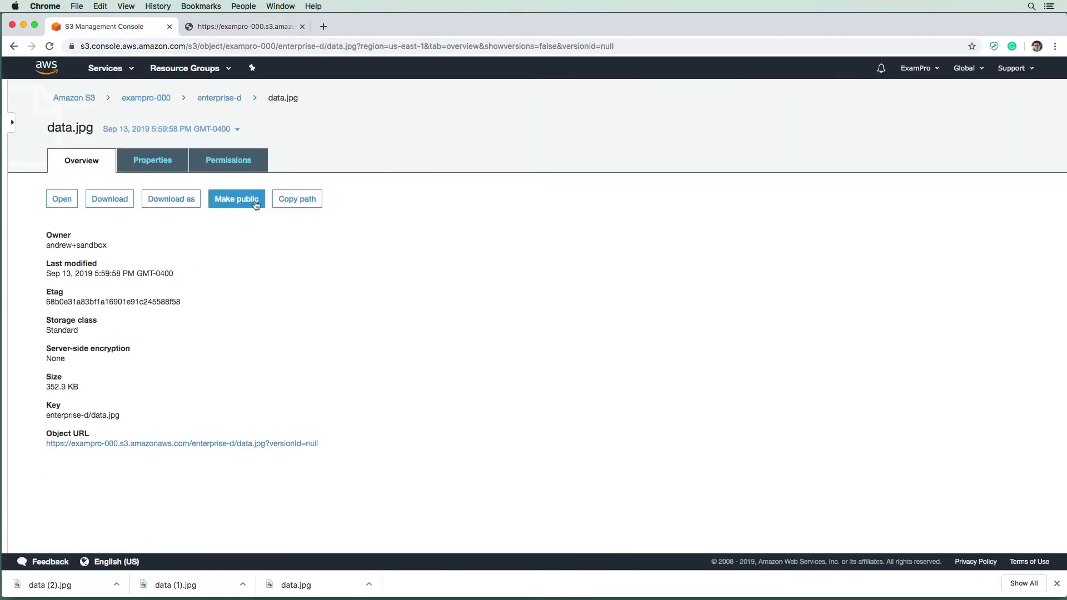
pyautogui.rightClick(195, 443)
pyautogui.click(205, 446)
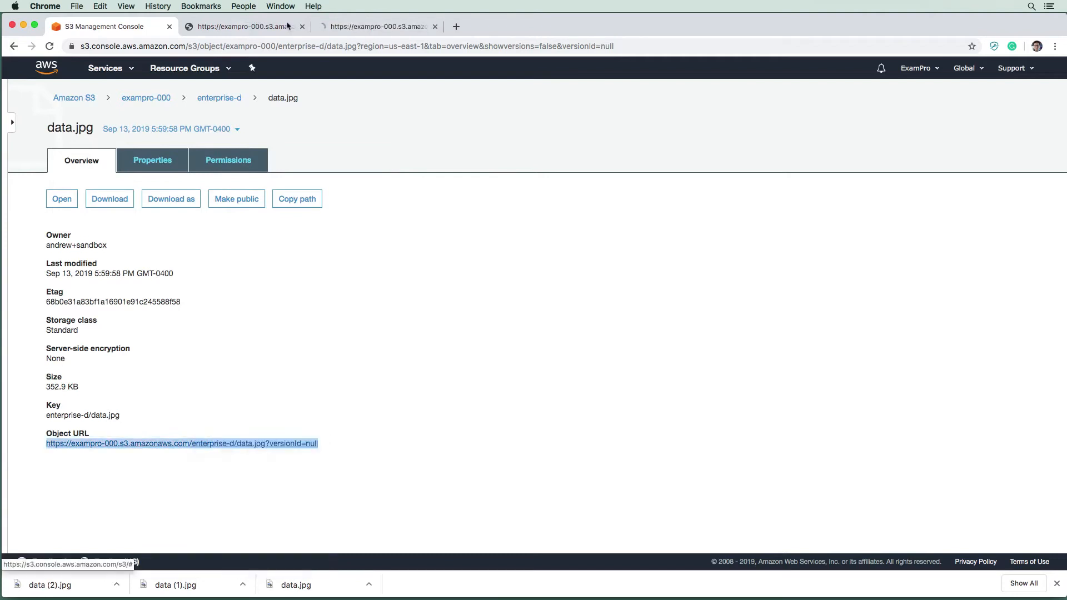
pyautogui.click(378, 26)
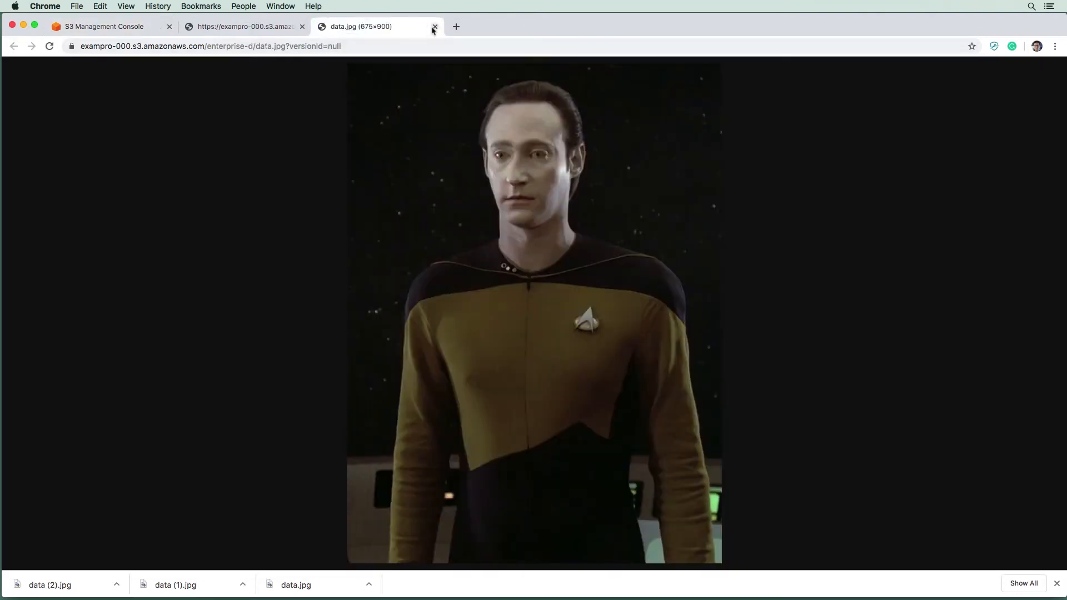
pyautogui.click(435, 26)
pyautogui.click(158, 35)
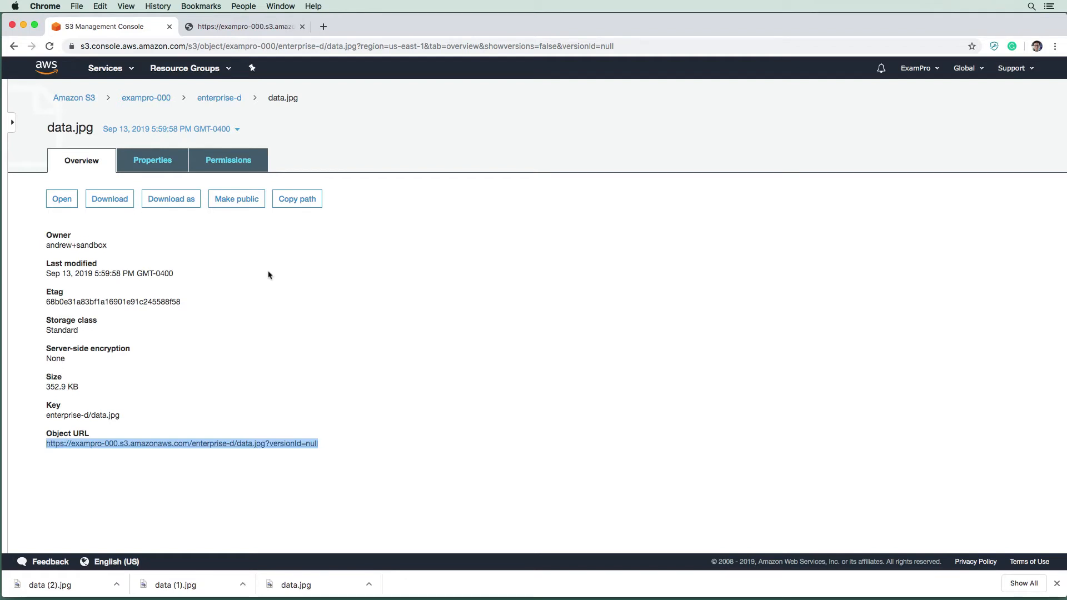
# - Switch data.jpg back to the 6:07:14 PM latest version and make that version public
pyautogui.click(192, 136)
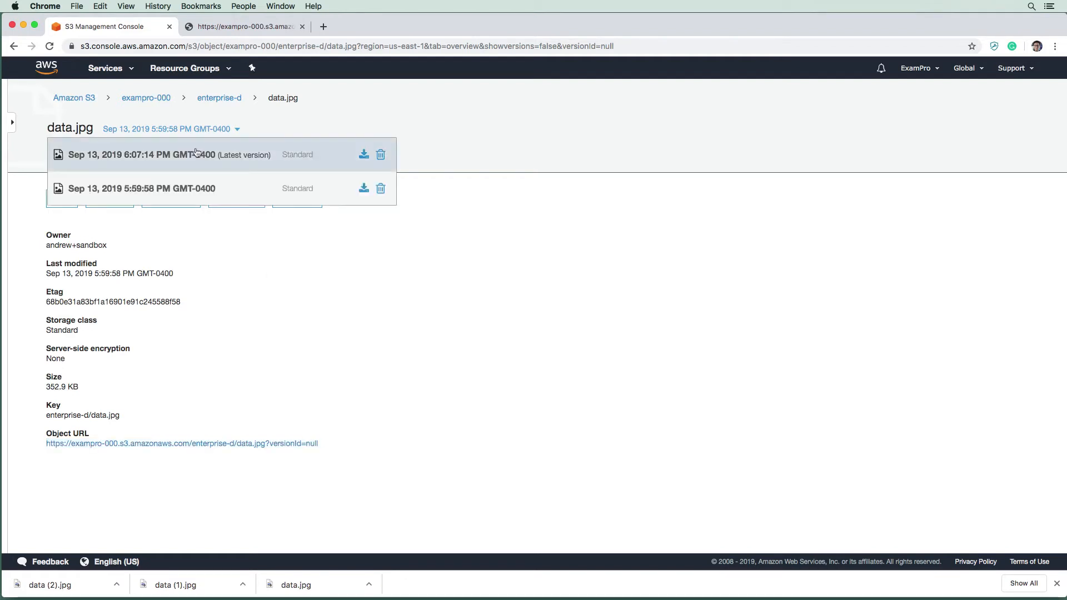
pyautogui.click(212, 153)
pyautogui.click(242, 200)
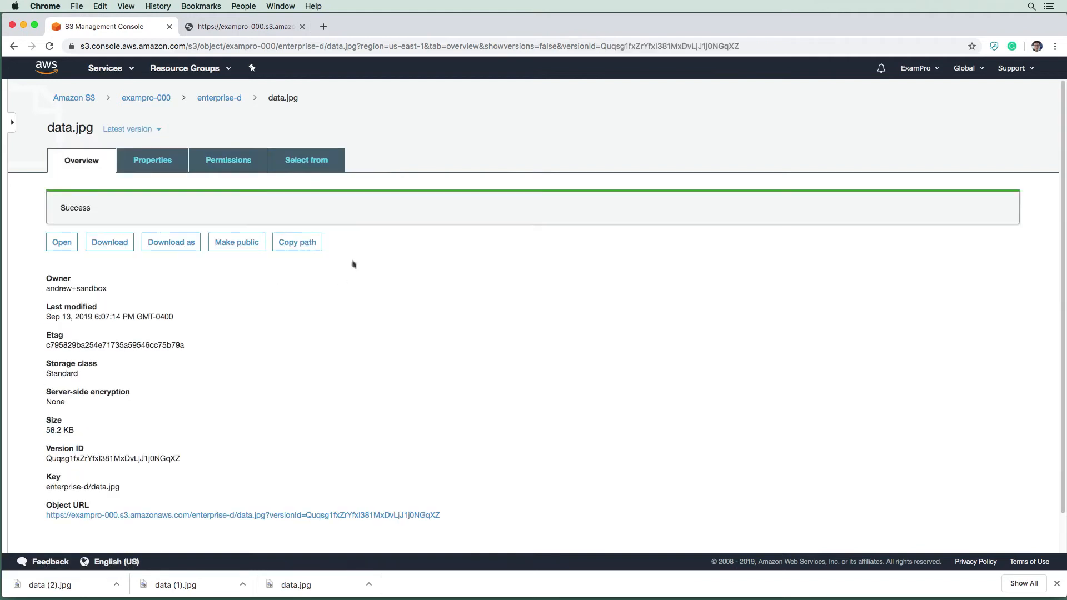
# - View the latest version's object URL in a new browser tab, and close every tab except the S3 console
pyautogui.rightClick(327, 515)
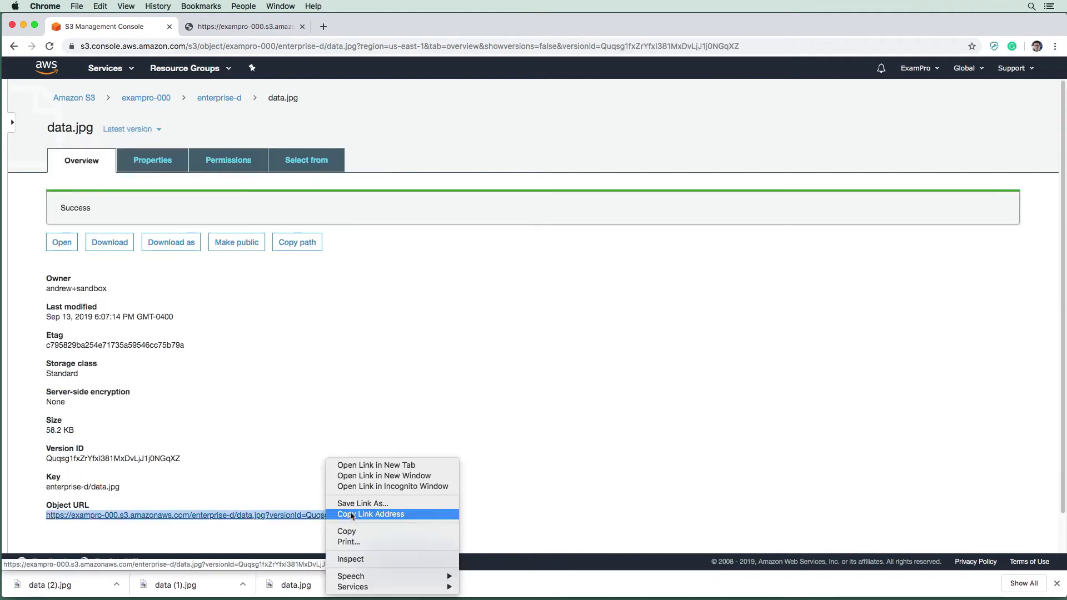
pyautogui.click(355, 465)
pyautogui.click(361, 31)
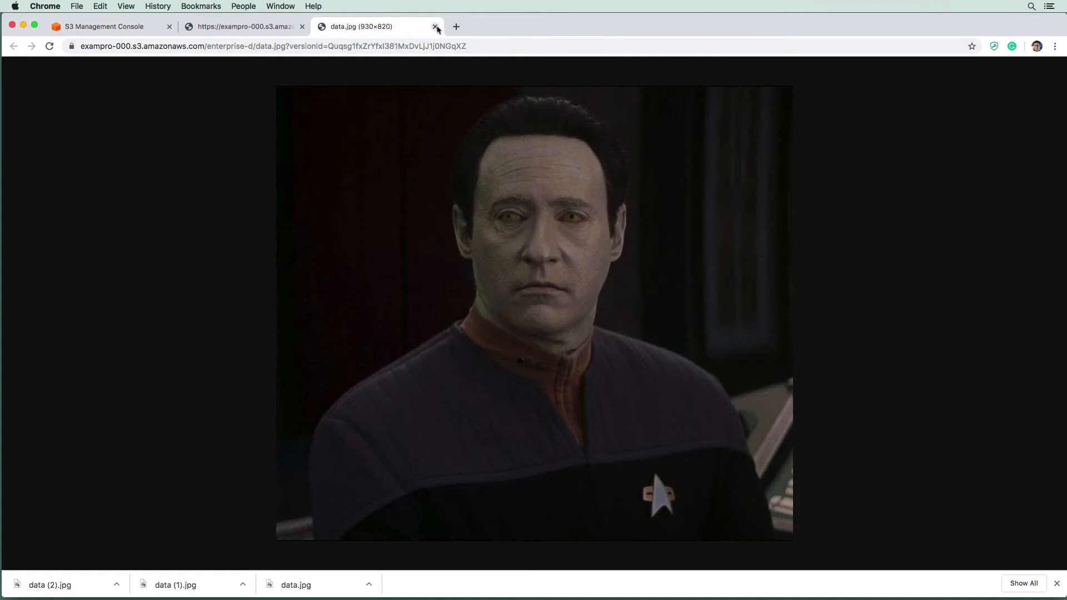
pyautogui.click(435, 27)
pyautogui.click(303, 27)
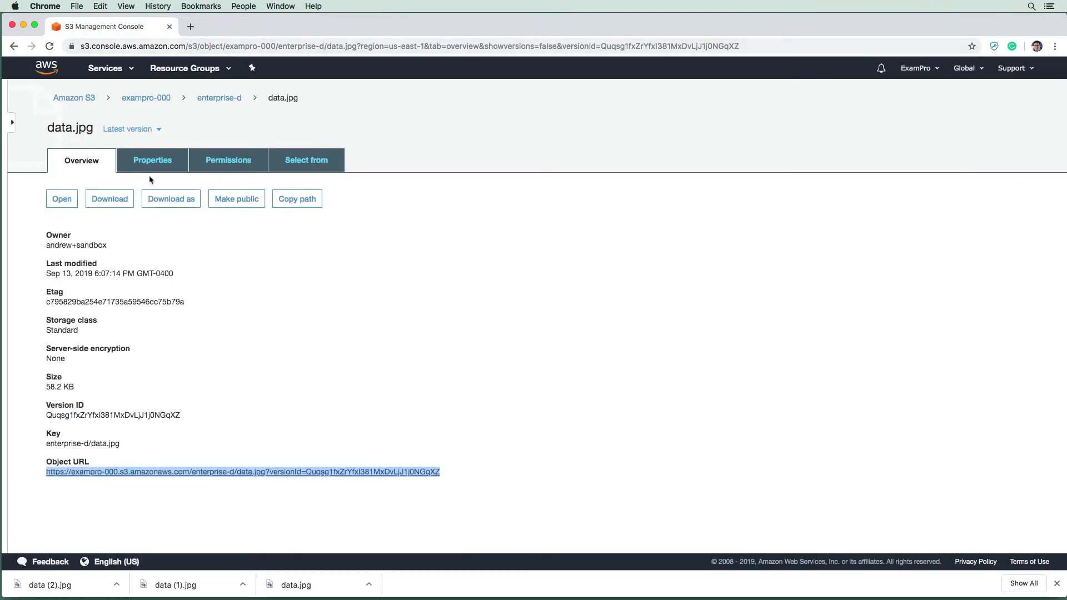
# - Return to the enterprise-d folder and delete data.jpg, checking the version ID listed for deletion before confirming
pyautogui.click(222, 99)
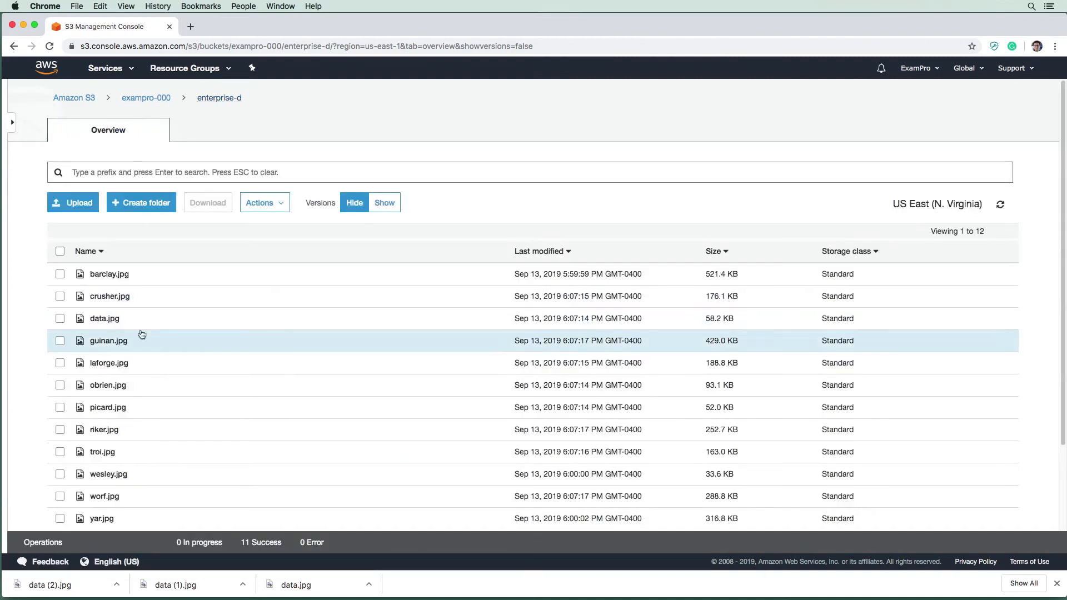
pyautogui.click(60, 319)
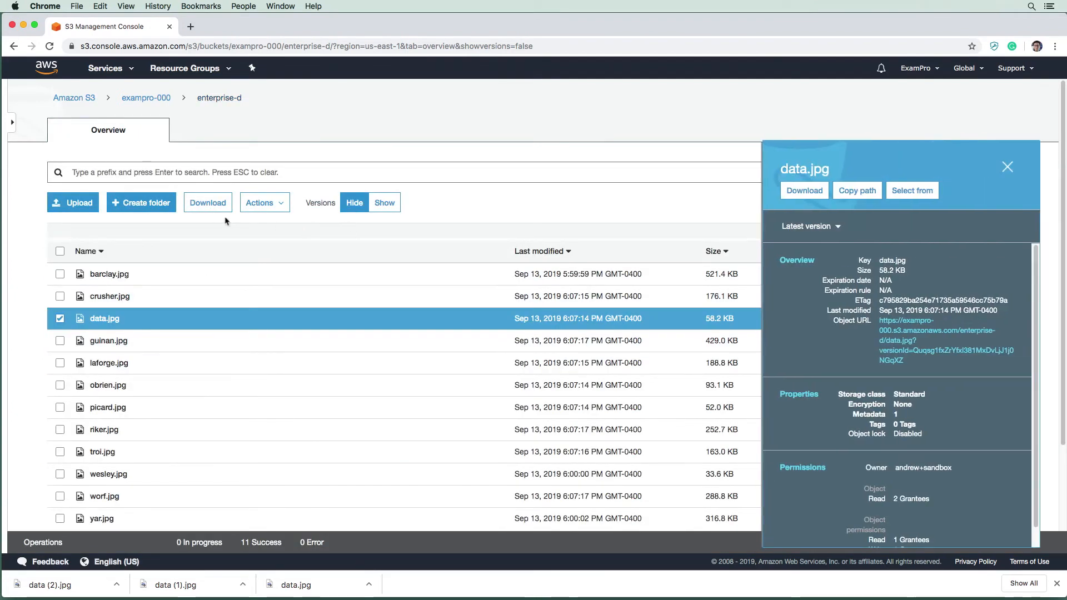
pyautogui.click(260, 203)
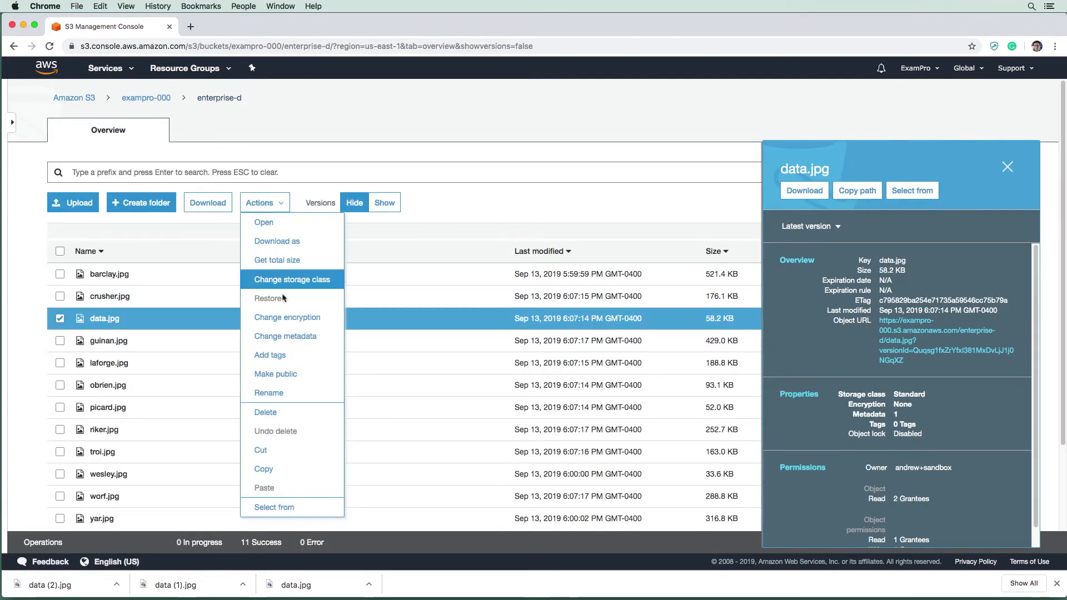
pyautogui.click(267, 412)
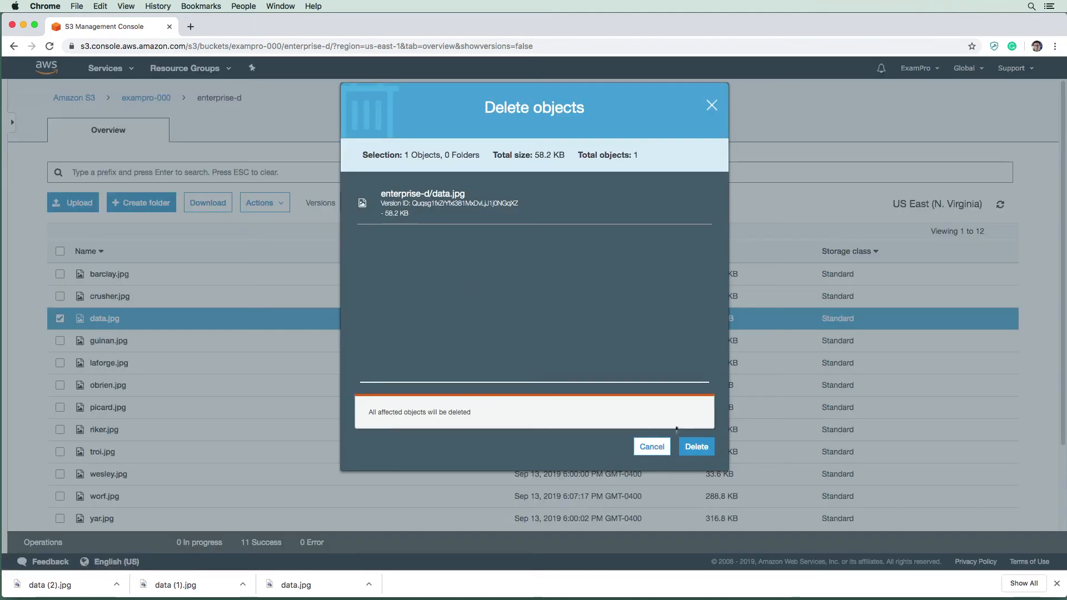
pyautogui.moveTo(380, 204); pyautogui.dragTo(537, 206)
pyautogui.click(696, 446)
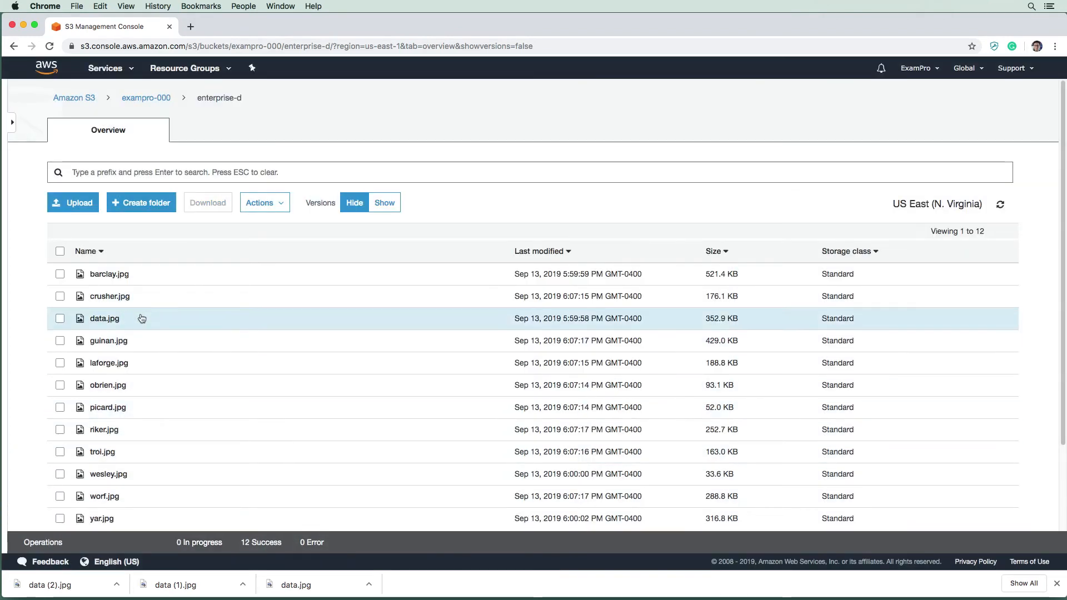
# - Open the details of data.jpg after the deletion and view its current image in a separate browser tab, closing that tab when done
pyautogui.click(111, 320)
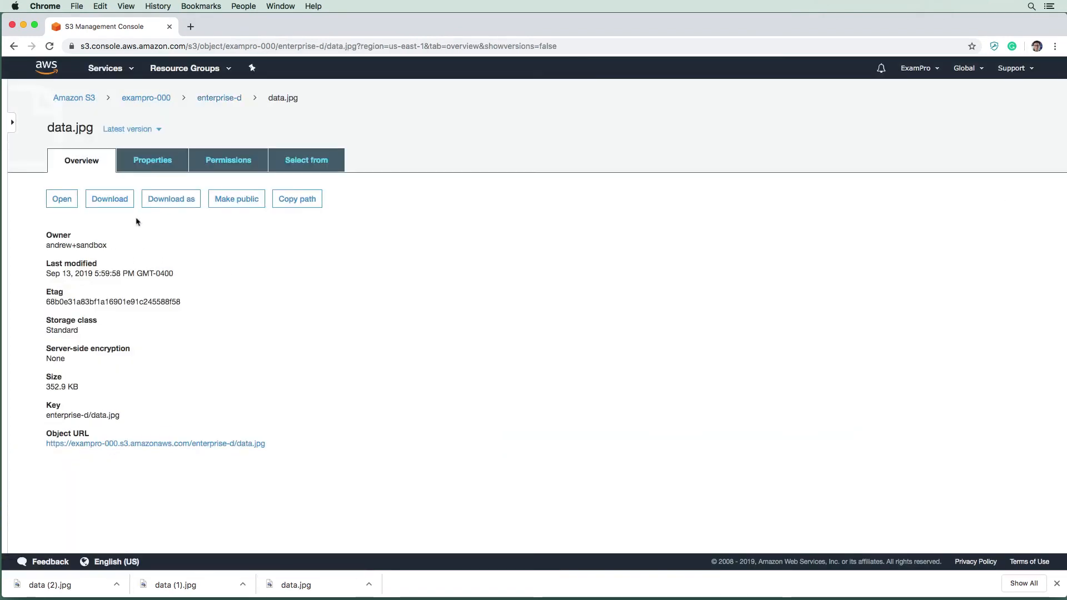
pyautogui.click(62, 199)
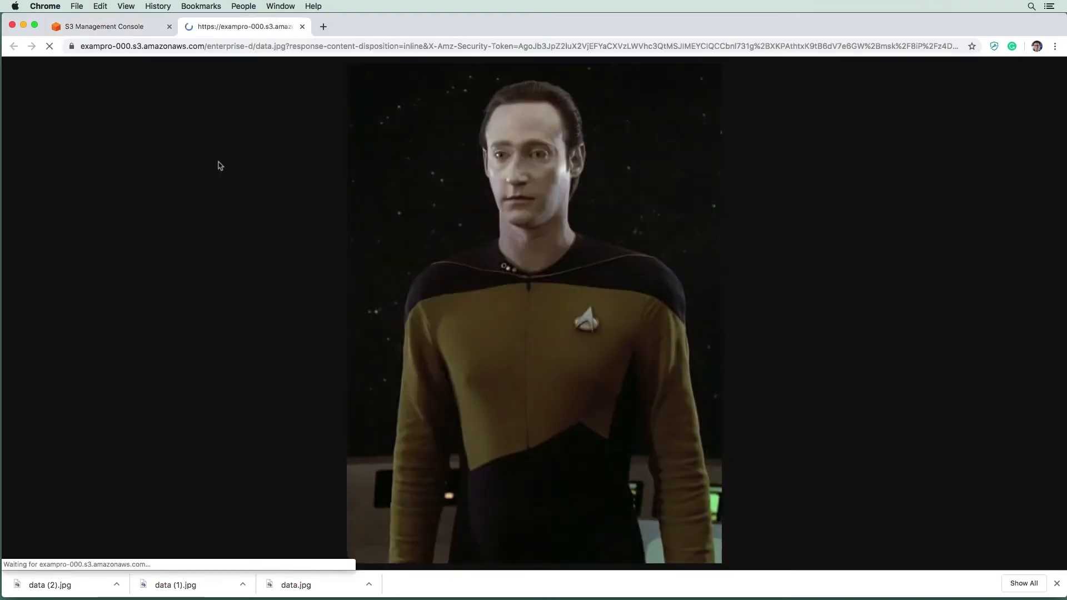
pyautogui.click(303, 27)
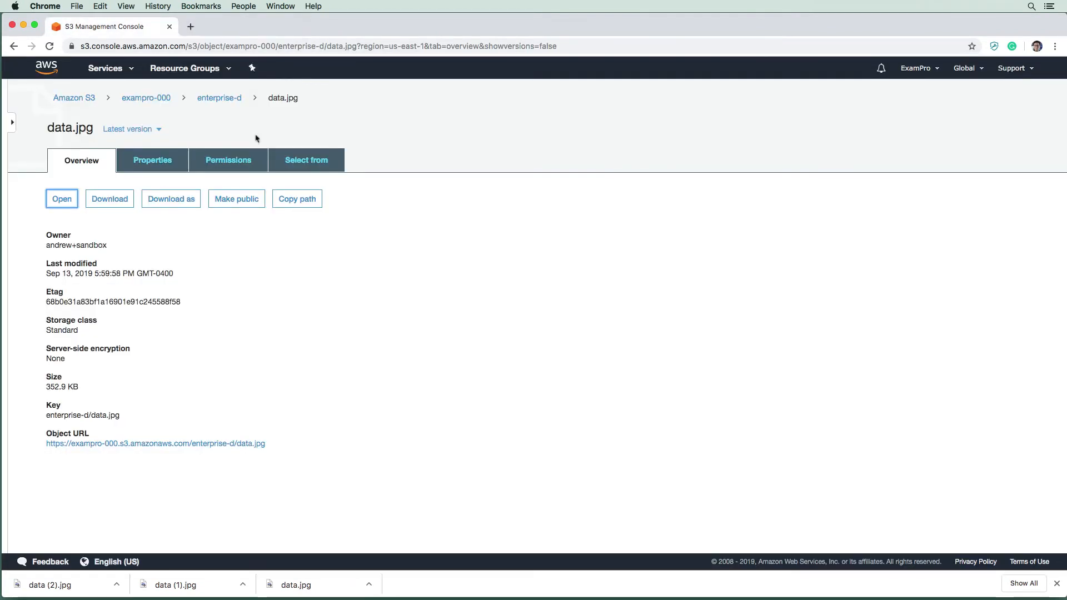
# - Select the 5:59:58 PM version of data.jpg again, open its image in a separate browser tab, and close that tab
pyautogui.click(158, 129)
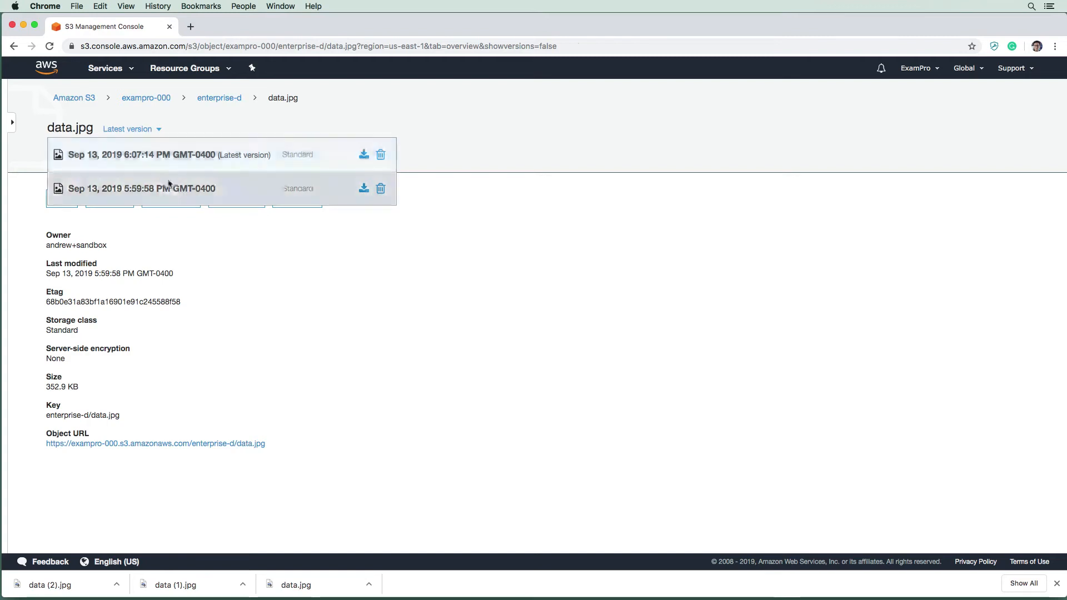
pyautogui.click(183, 188)
pyautogui.click(62, 199)
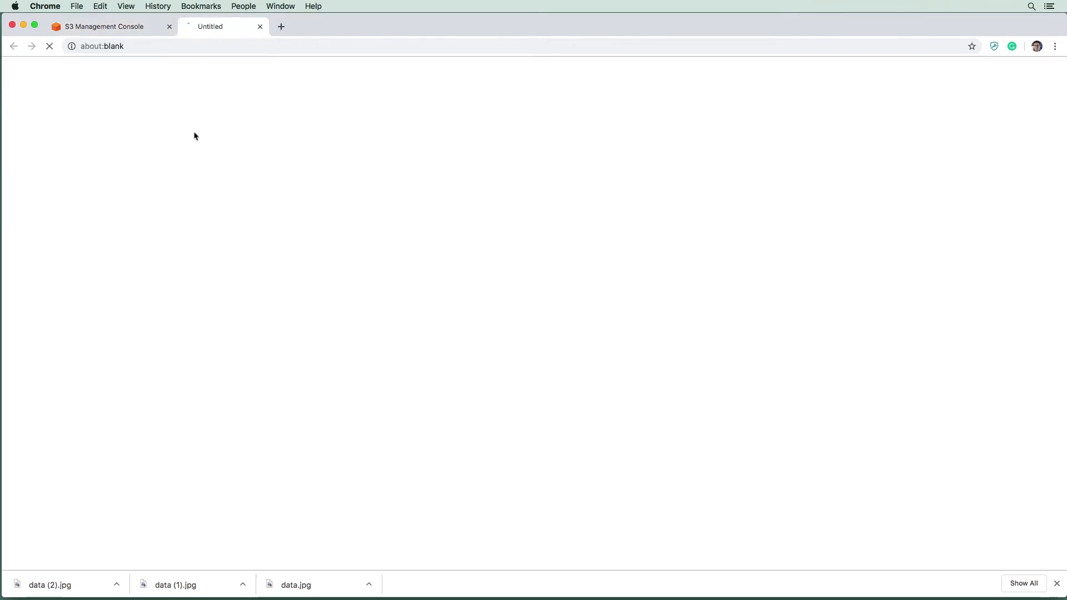
pyautogui.click(303, 26)
# - Select the 6:07:14 PM version of data.jpg, open it in a separate tab, examine the response, and close the tab
pyautogui.click(170, 130)
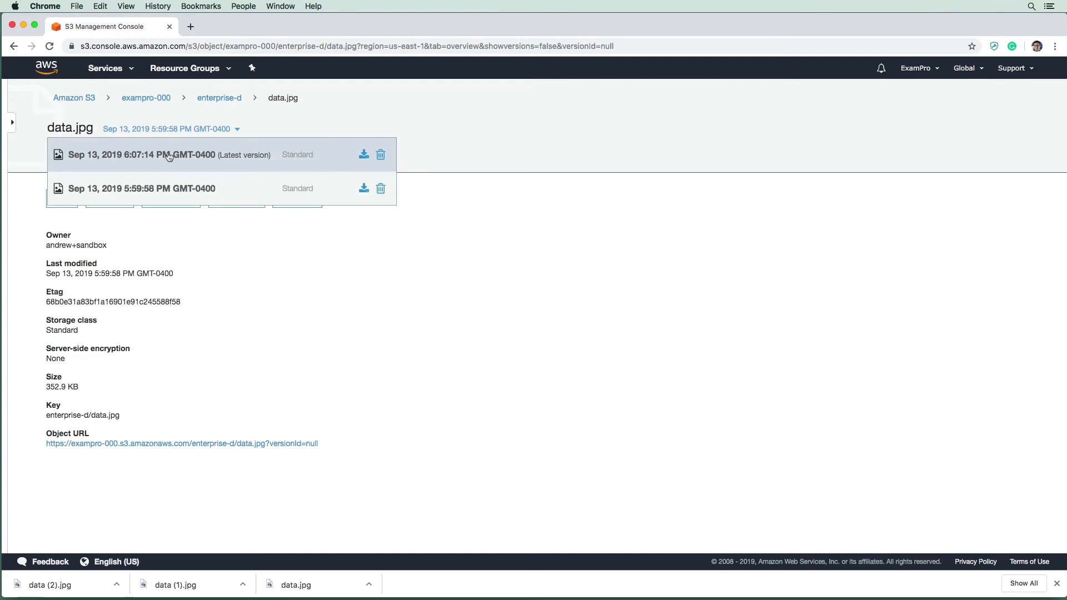
pyautogui.click(170, 157)
pyautogui.click(62, 199)
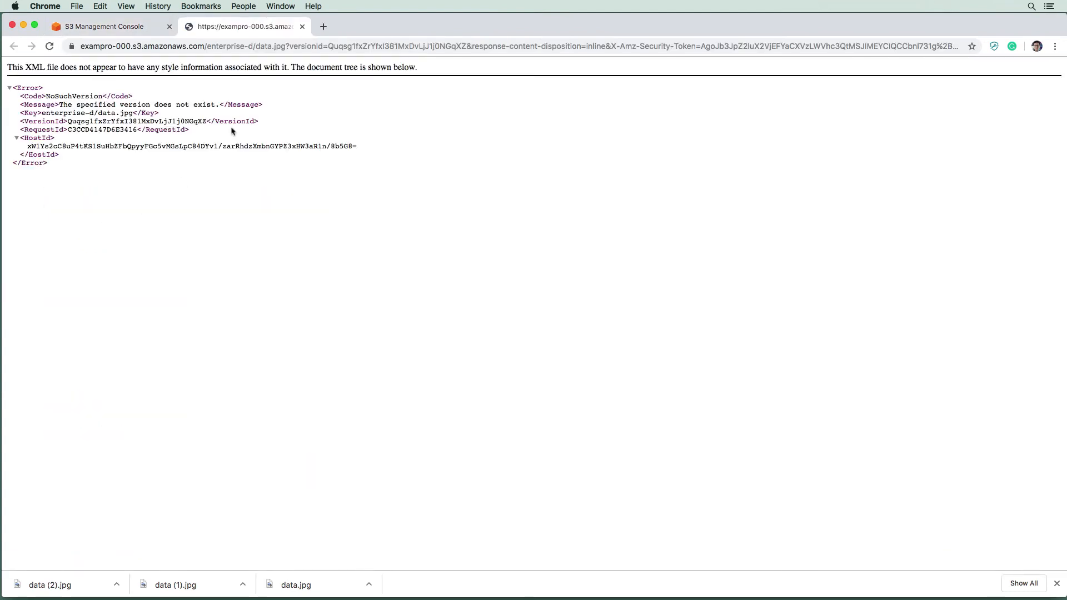
pyautogui.moveTo(60, 104); pyautogui.dragTo(170, 134)
pyautogui.moveTo(72, 104); pyautogui.dragTo(180, 139)
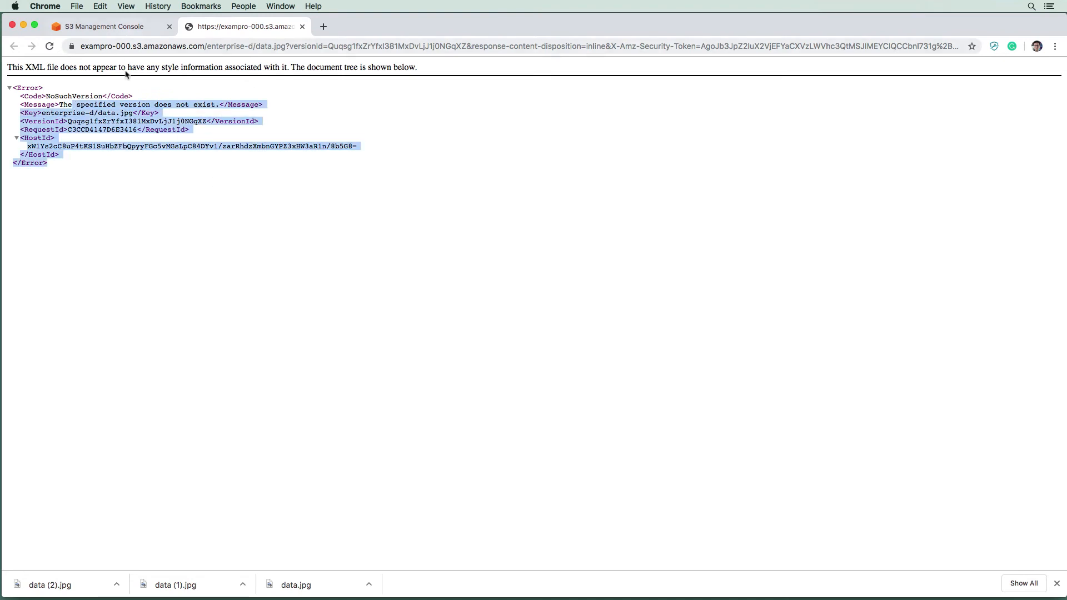
pyautogui.moveTo(81, 96); pyautogui.dragTo(198, 146)
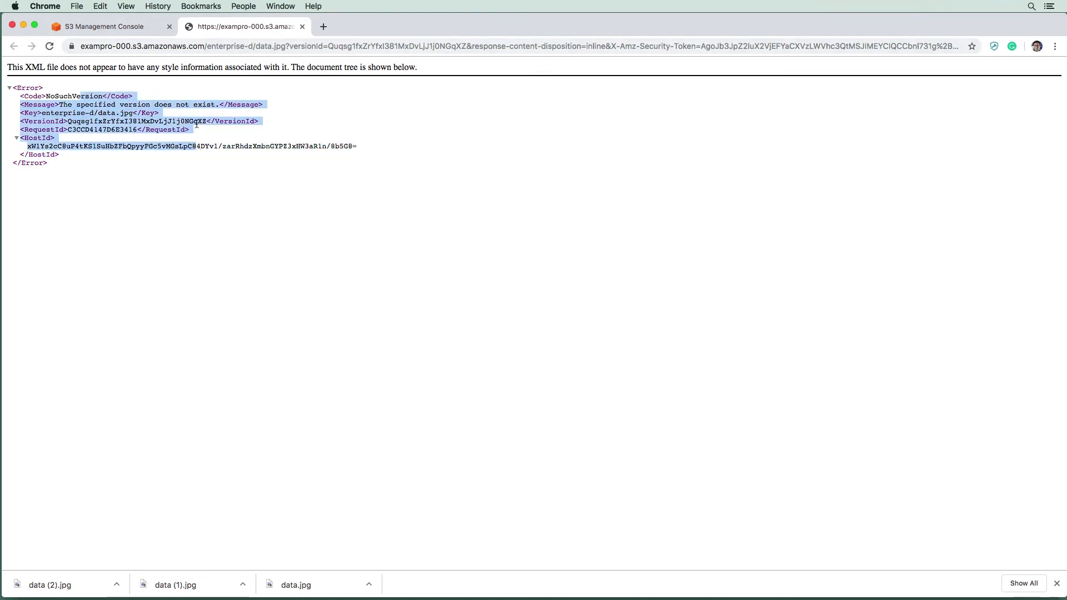
pyautogui.click(302, 27)
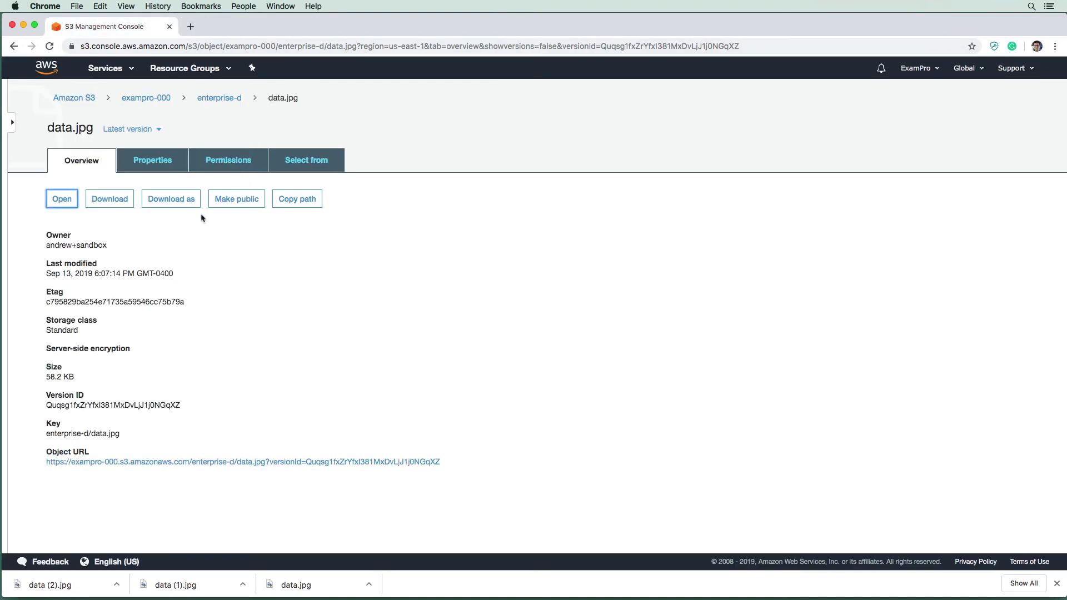
# - Go back to the enterprise-d folder and delete the relisted data.jpg a second time
pyautogui.click(217, 99)
pyautogui.click(60, 319)
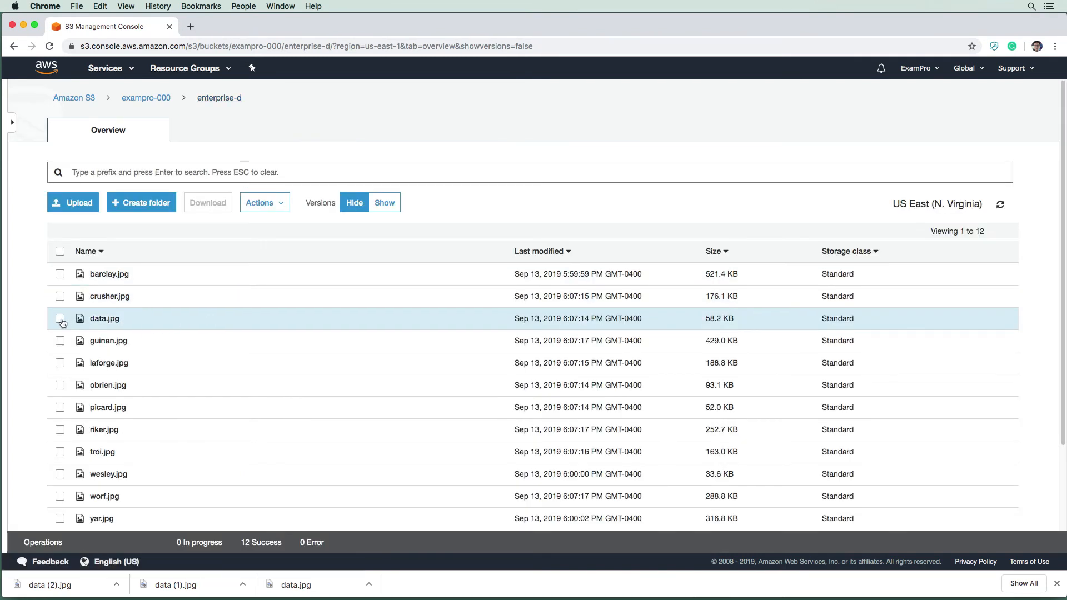
pyautogui.click(253, 203)
pyautogui.click(267, 413)
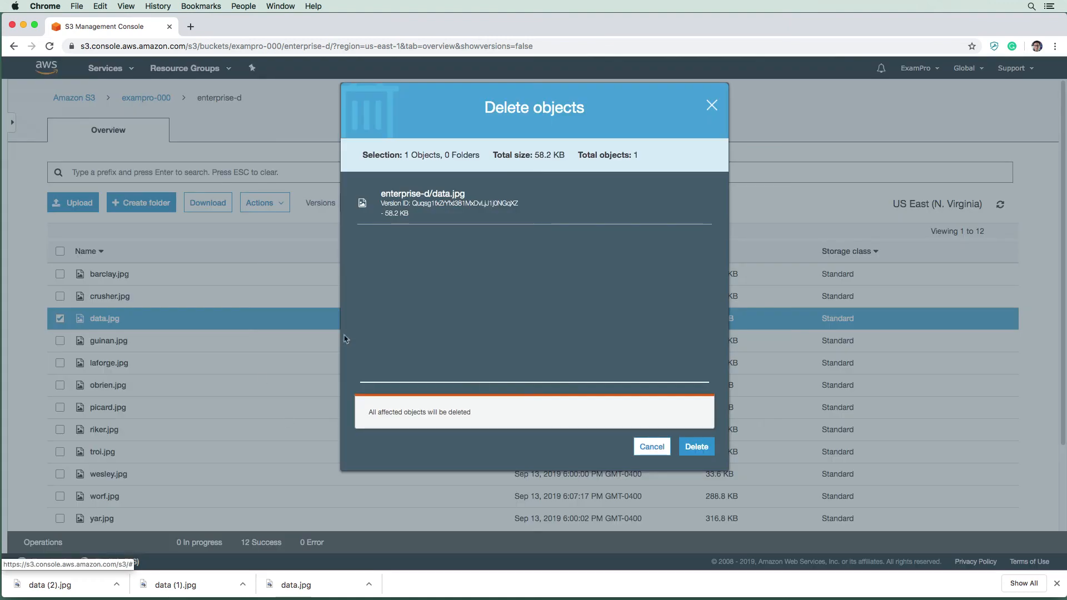
pyautogui.click(695, 446)
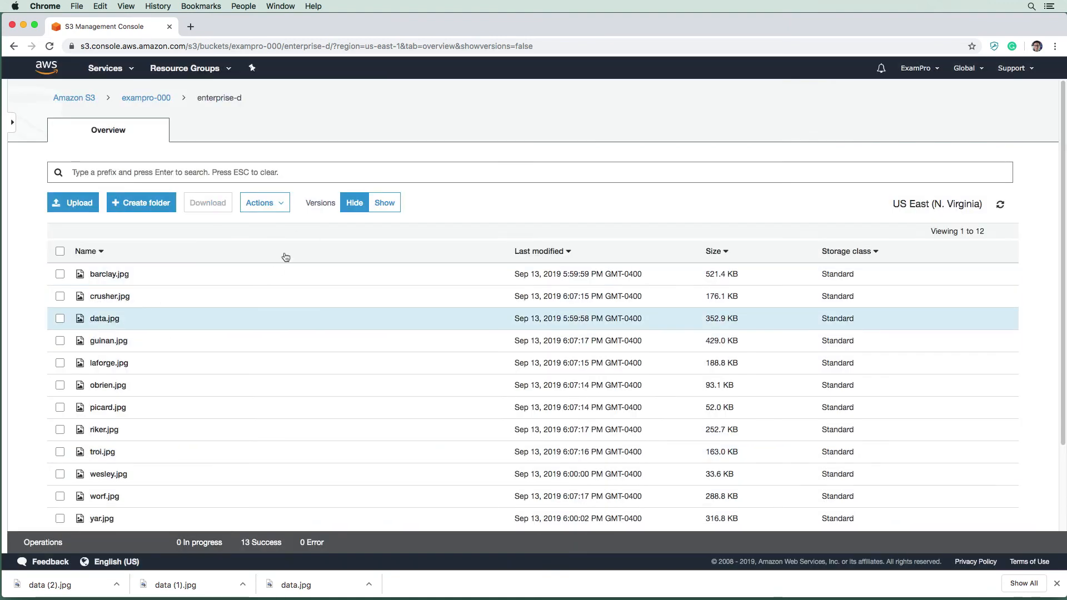
# - Reopen the details of data.jpg after the second deletion and view the image of its 5:59:58 PM version
pyautogui.click(107, 318)
pyautogui.click(136, 129)
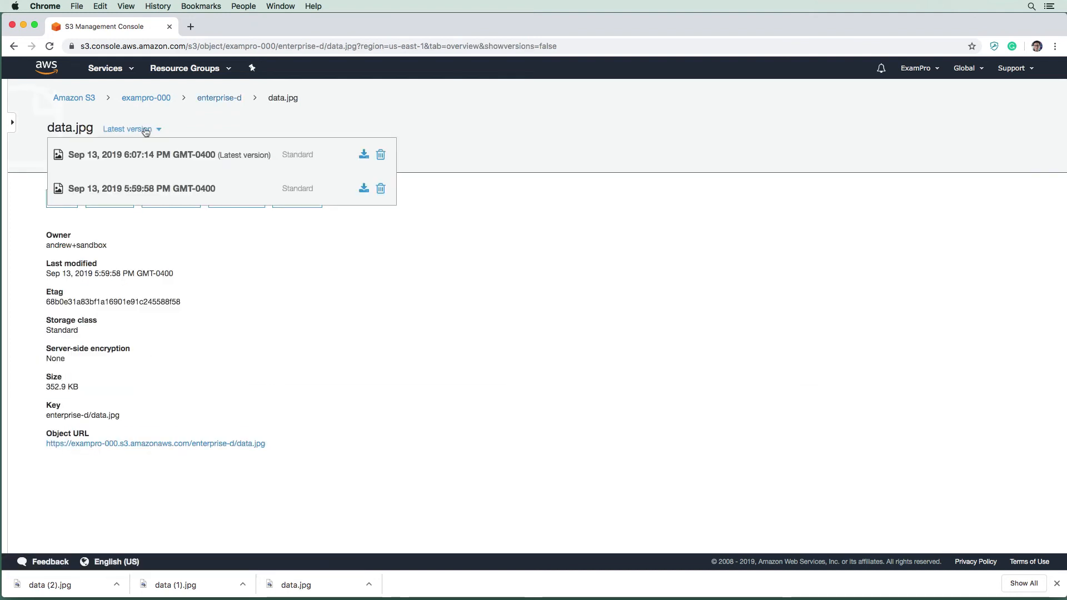
pyautogui.click(142, 185)
pyautogui.click(66, 201)
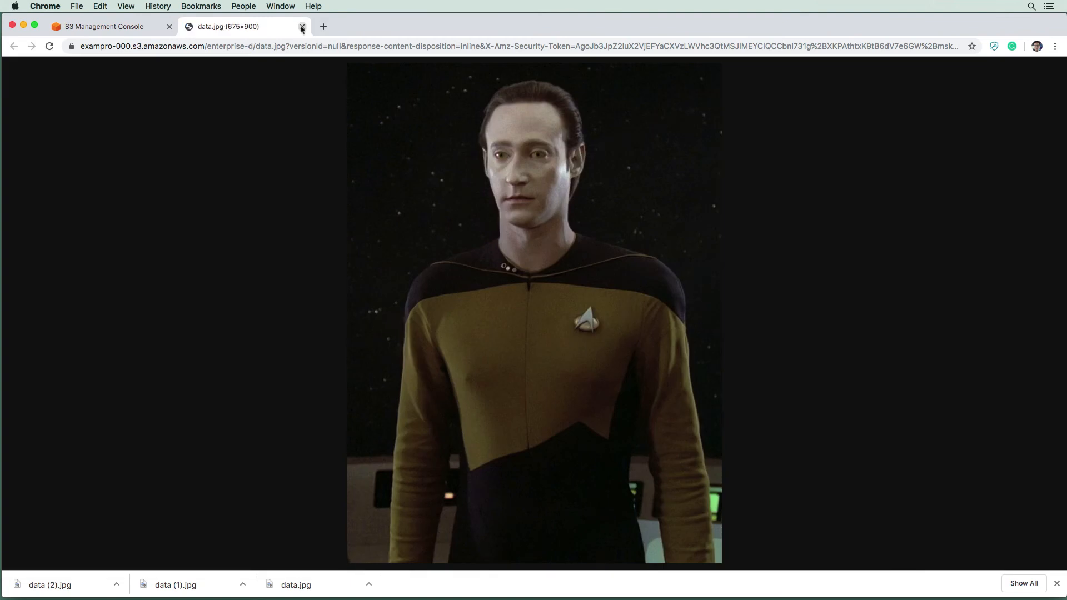
# - Close the image tab, go back to the enterprise-d folder, and show the versions of all its objects
pyautogui.click(303, 27)
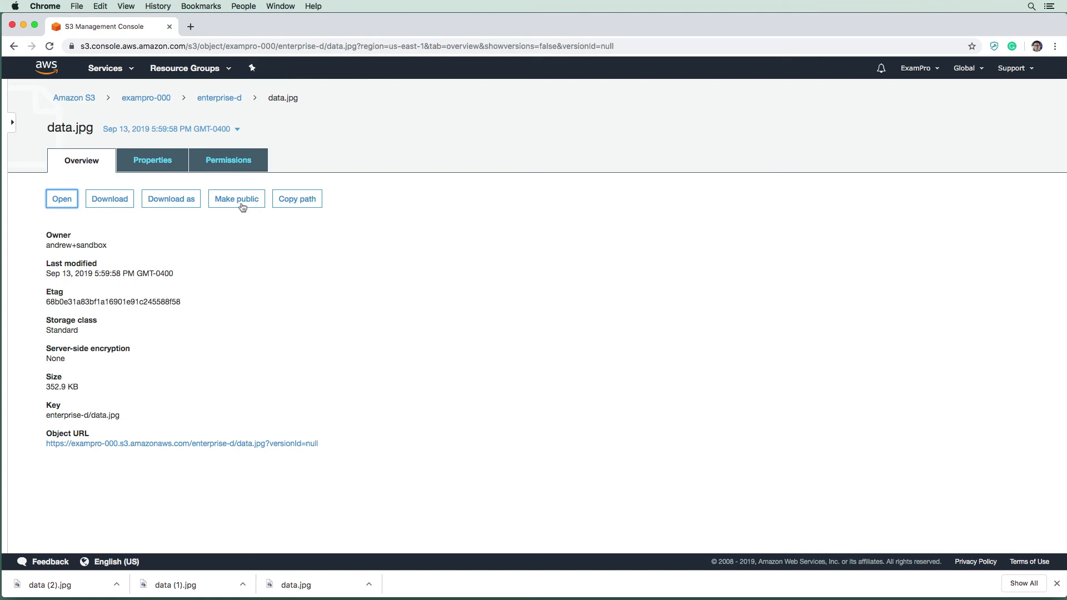
pyautogui.click(158, 100)
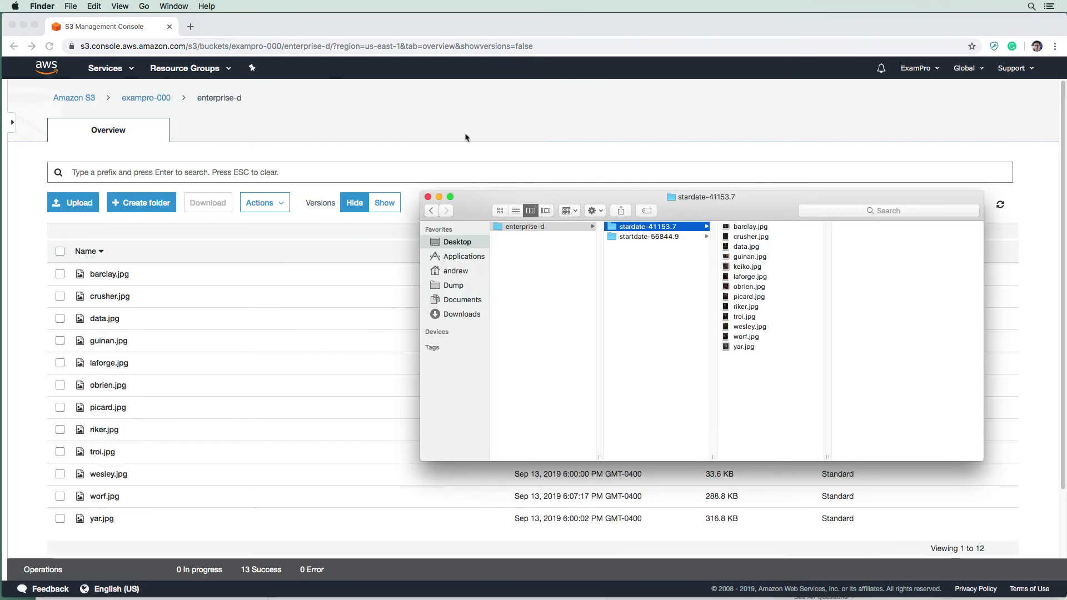
pyautogui.click(382, 161)
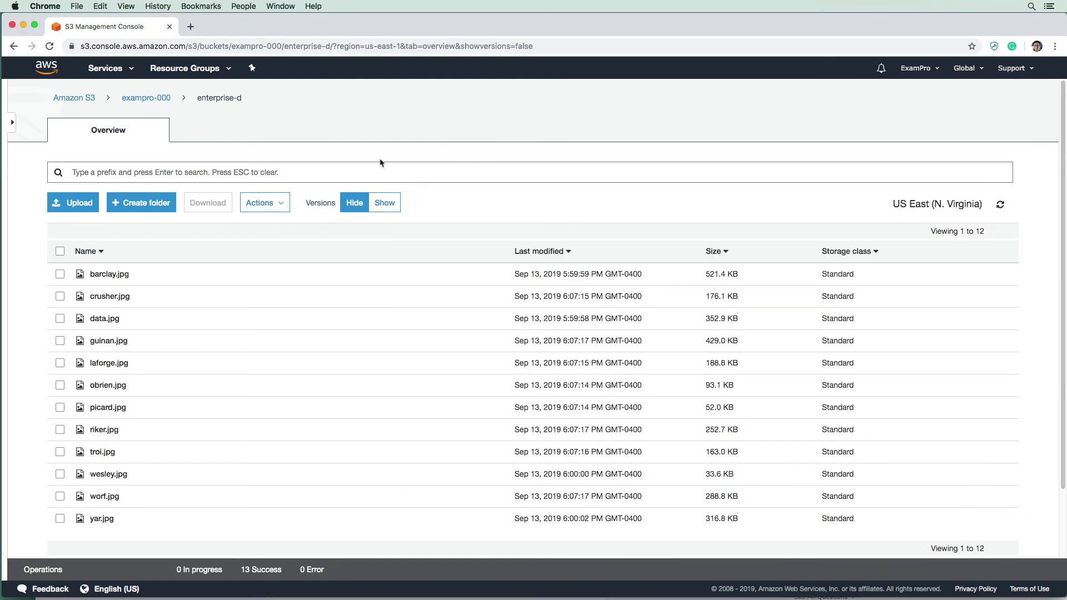
pyautogui.click(382, 204)
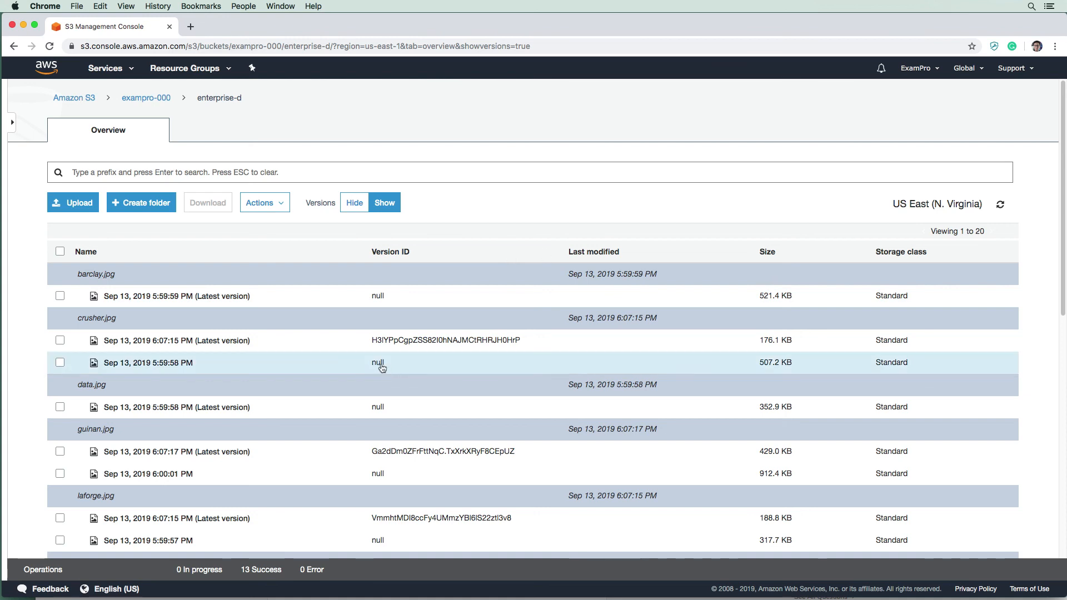
# - Upload keiko.jpg from the local stardate-41153.7 folder into enterprise-d with default settings and check its version entry in the list
pyautogui.press('super+Tab')
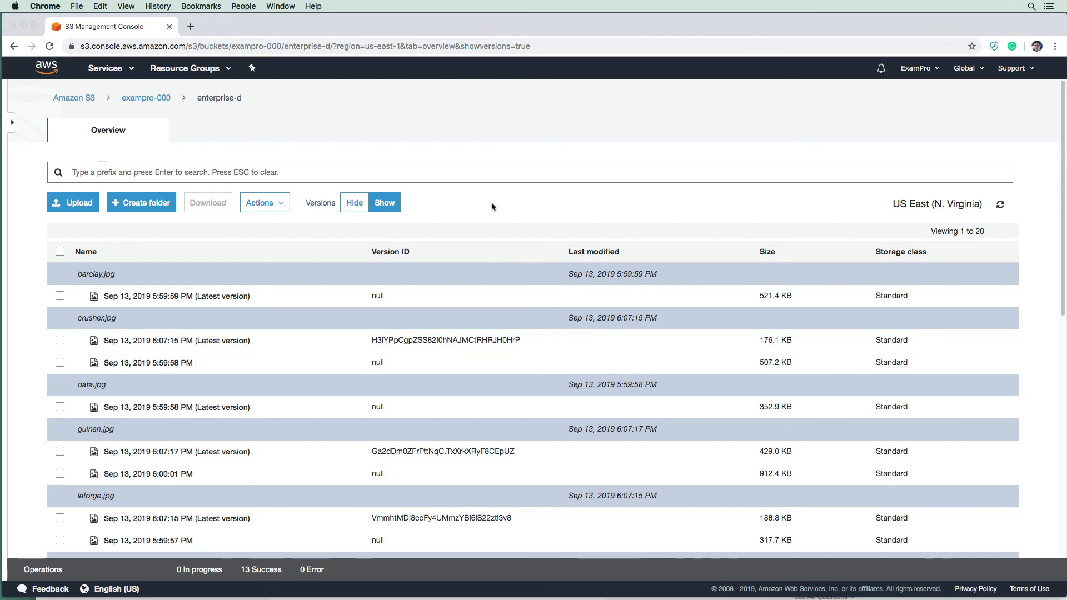
pyautogui.click(233, 240)
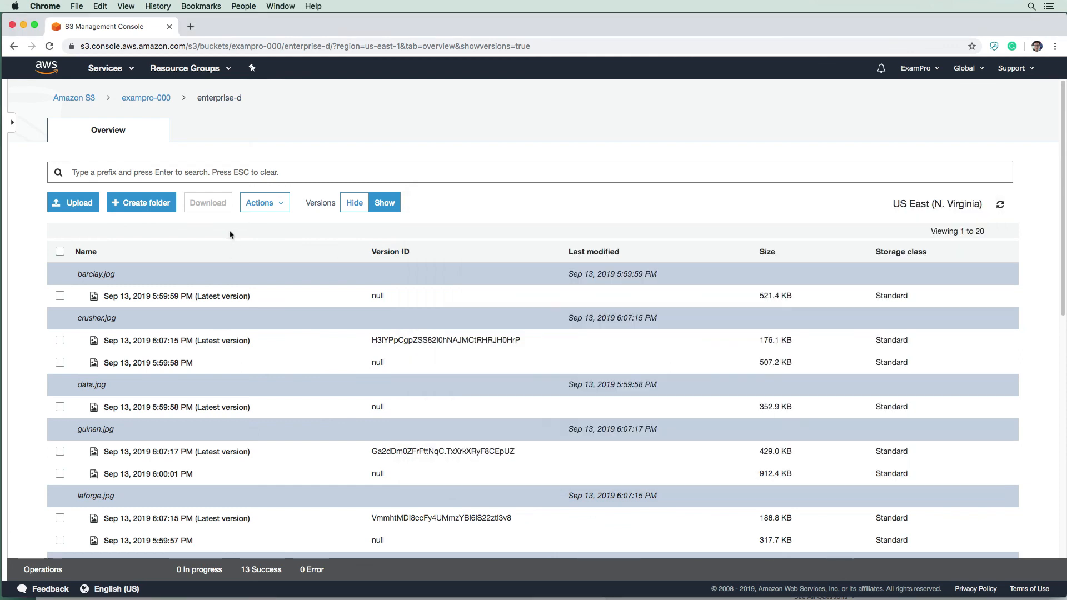
pyautogui.click(71, 206)
pyautogui.press('super+Tab')
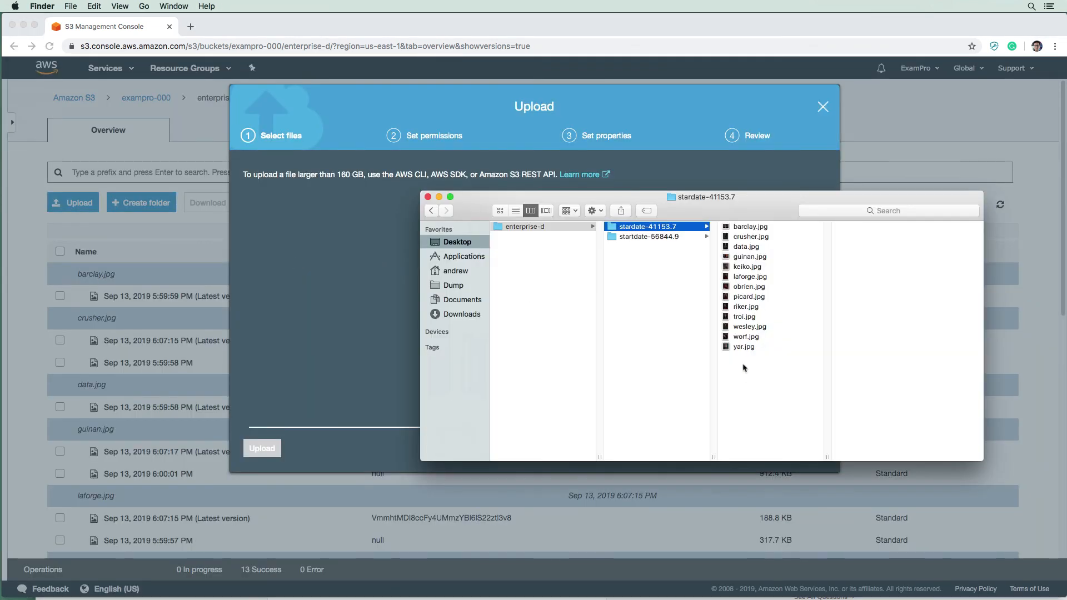
pyautogui.moveTo(754, 266); pyautogui.dragTo(326, 332)
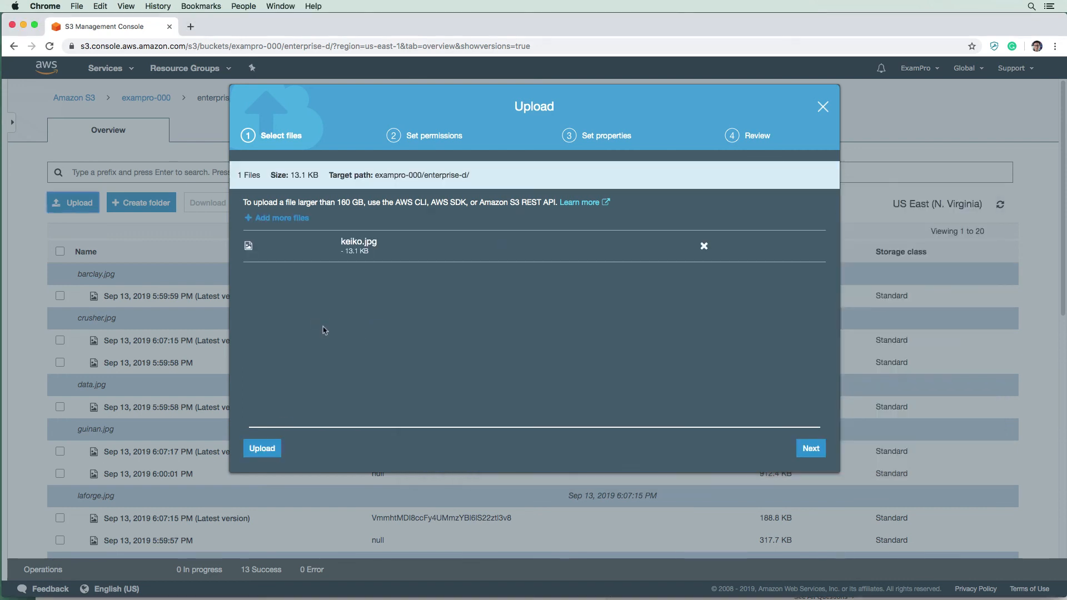
pyautogui.click(262, 448)
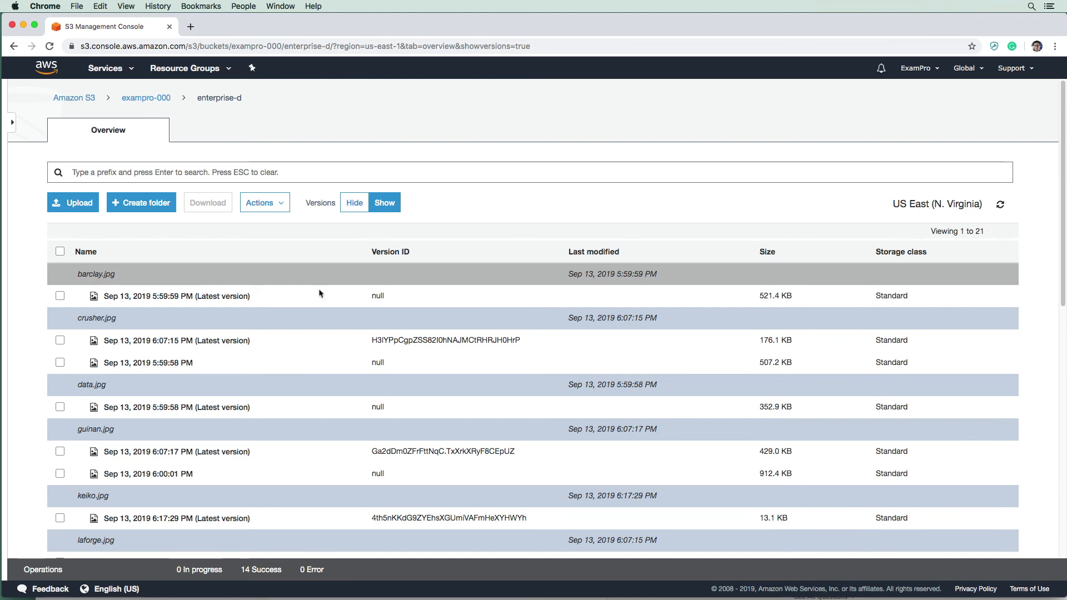
pyautogui.scroll(-1, 320, 294)
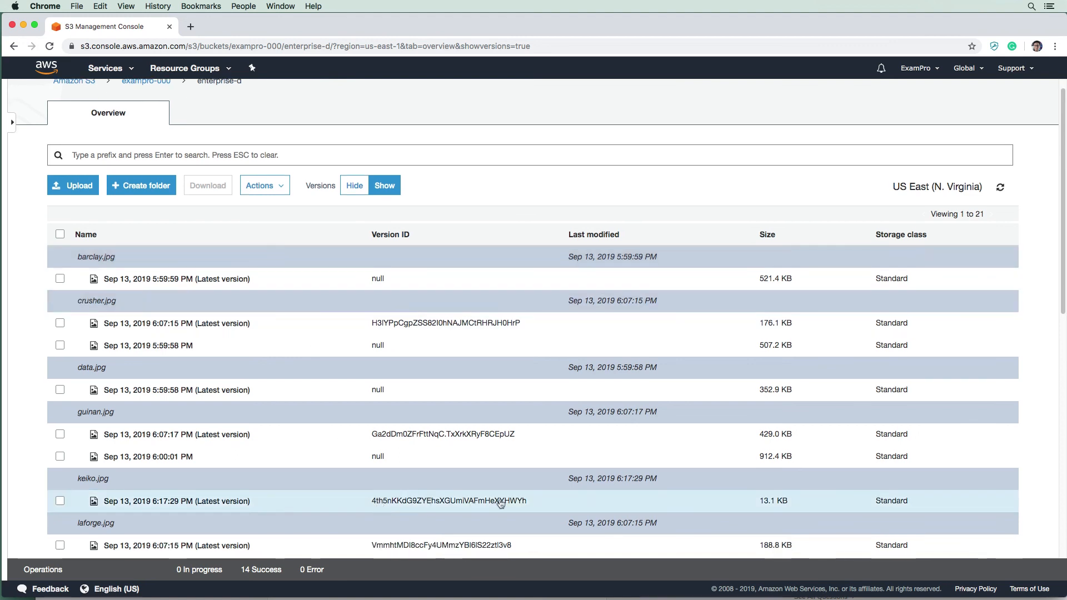